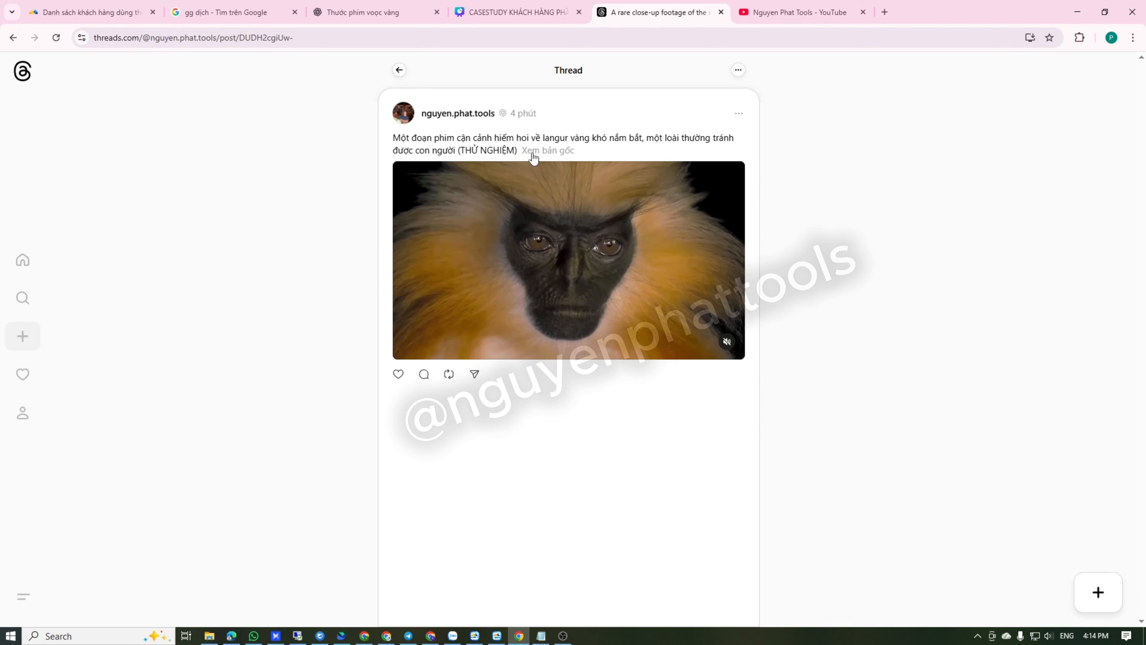
Show the golden langur post in its original language and go back to the profile page
left_click(544, 151)
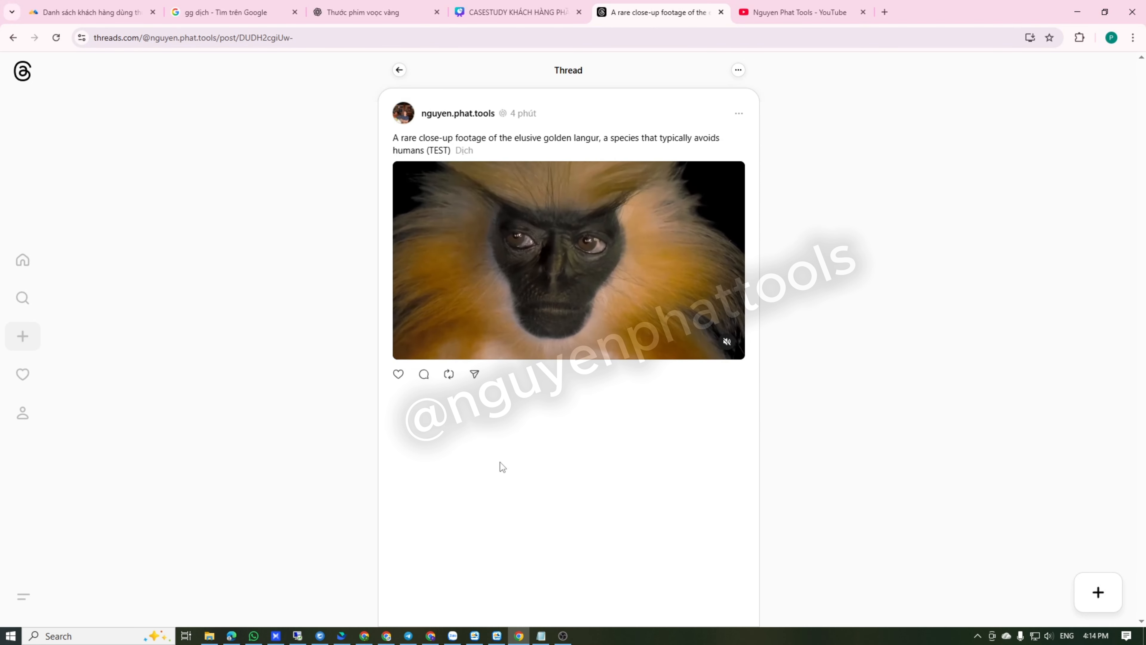
left_click(400, 70)
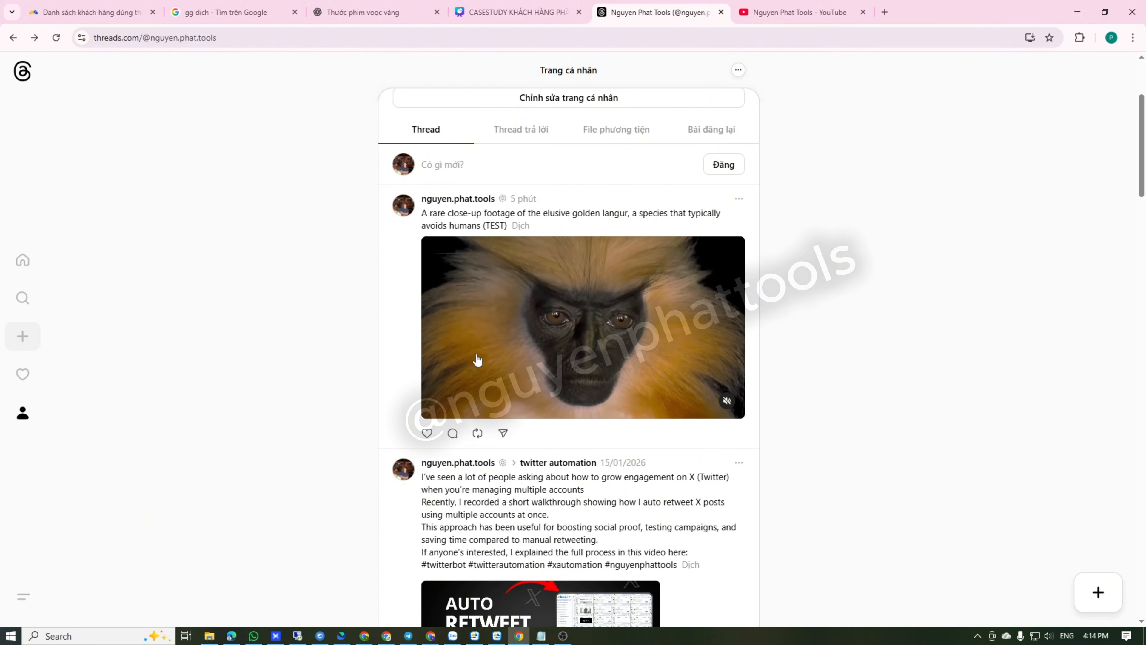
Switch to MKT INSTA and look through the function list and the account list
left_click(502, 641)
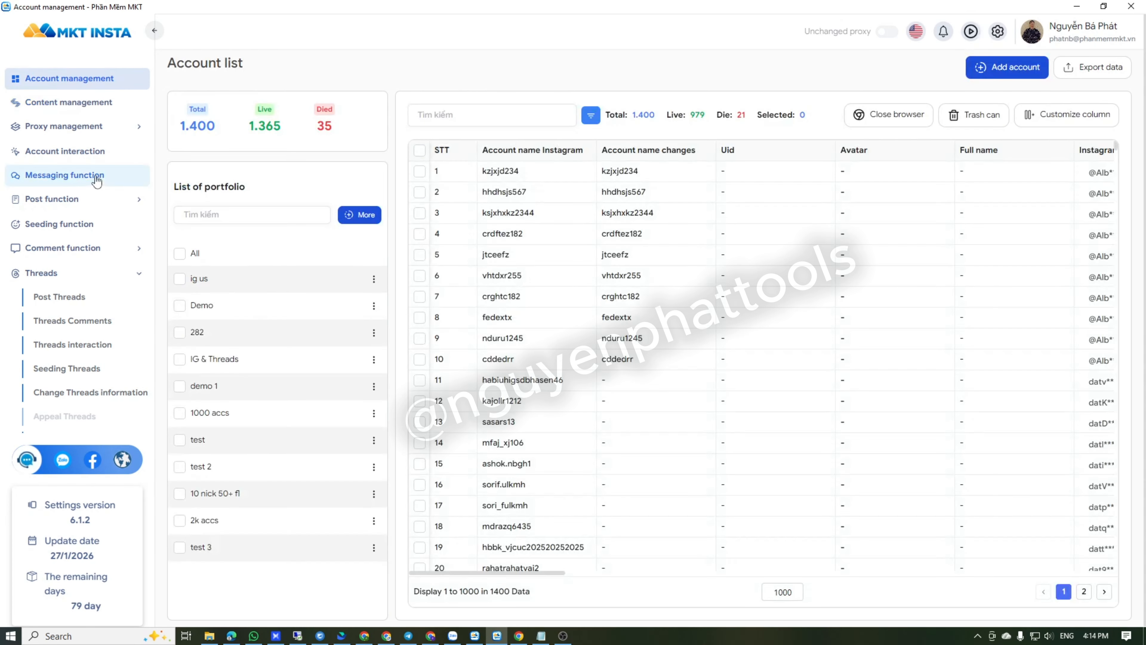
scroll(568, 253, "down", 3)
scroll(632, 271, "up", 2)
scroll(692, 279, "up", 2)
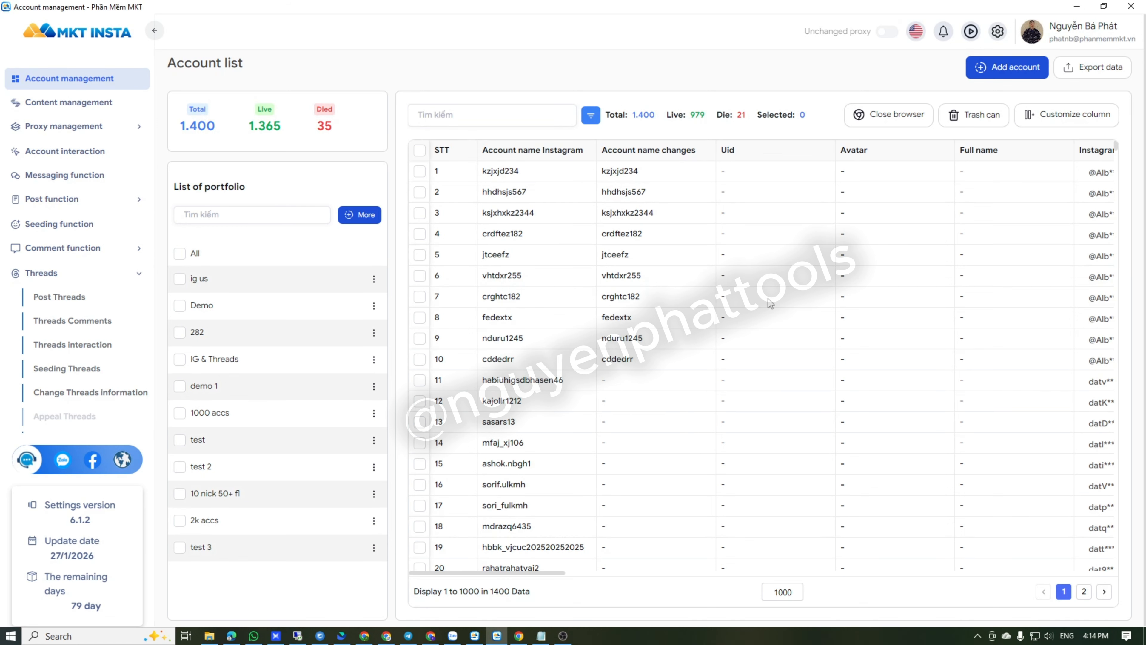
scroll(726, 344, "down", 5)
scroll(702, 361, "up", 4)
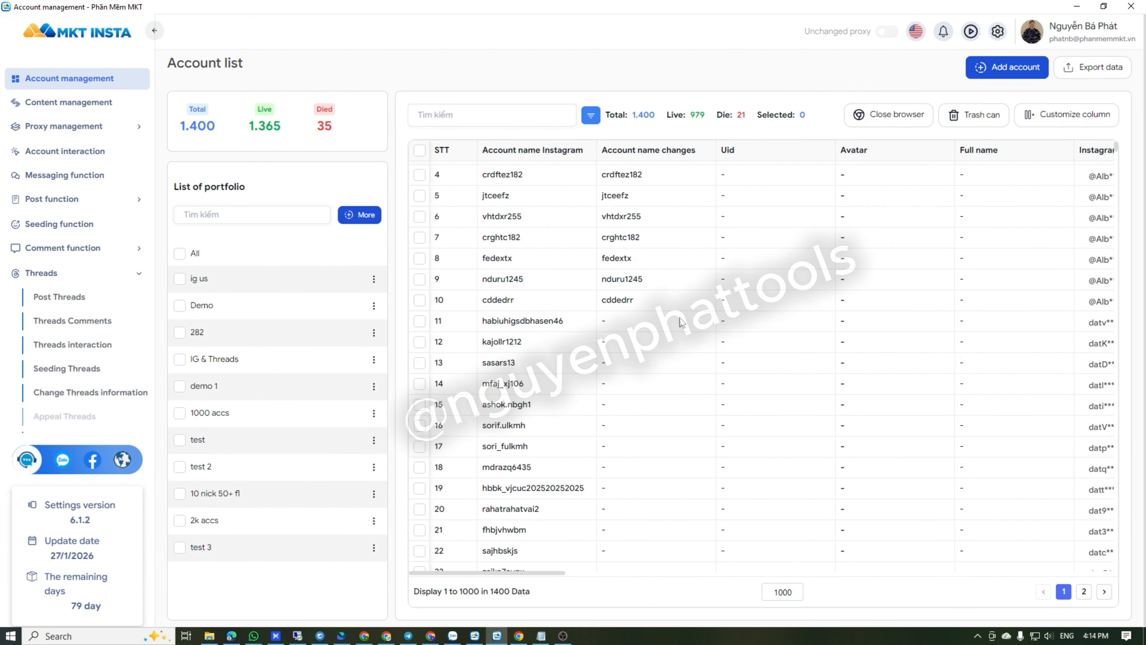
scroll(681, 322, "up", 2)
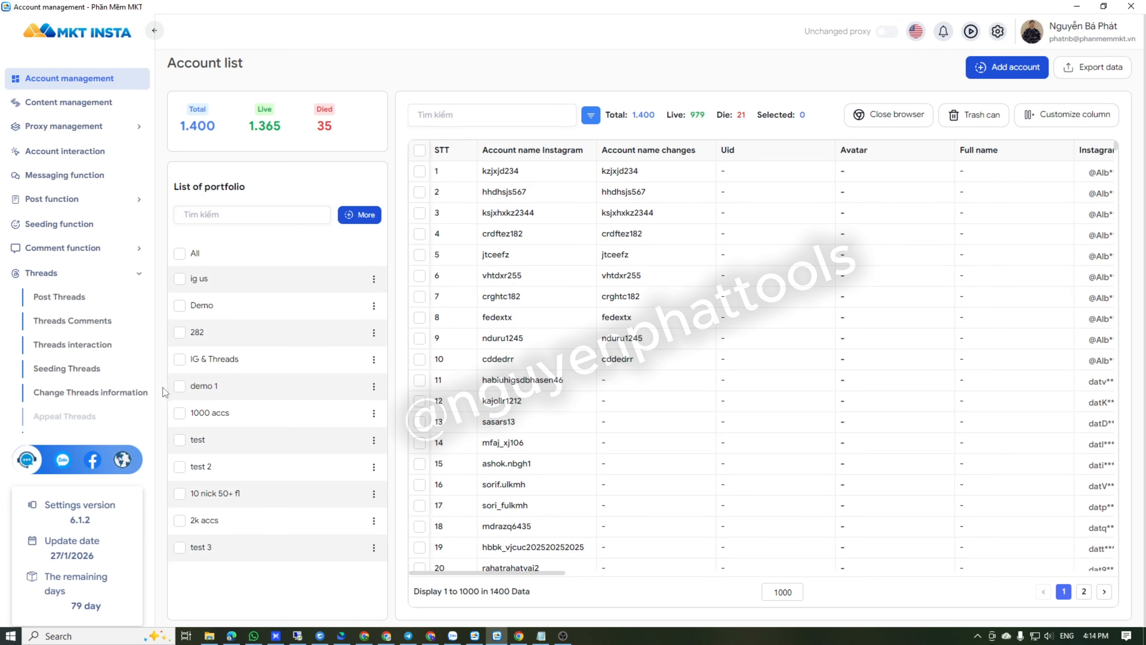
Filter the accounts by the IG & Threads category and log all of them in to Threads
left_click(180, 360)
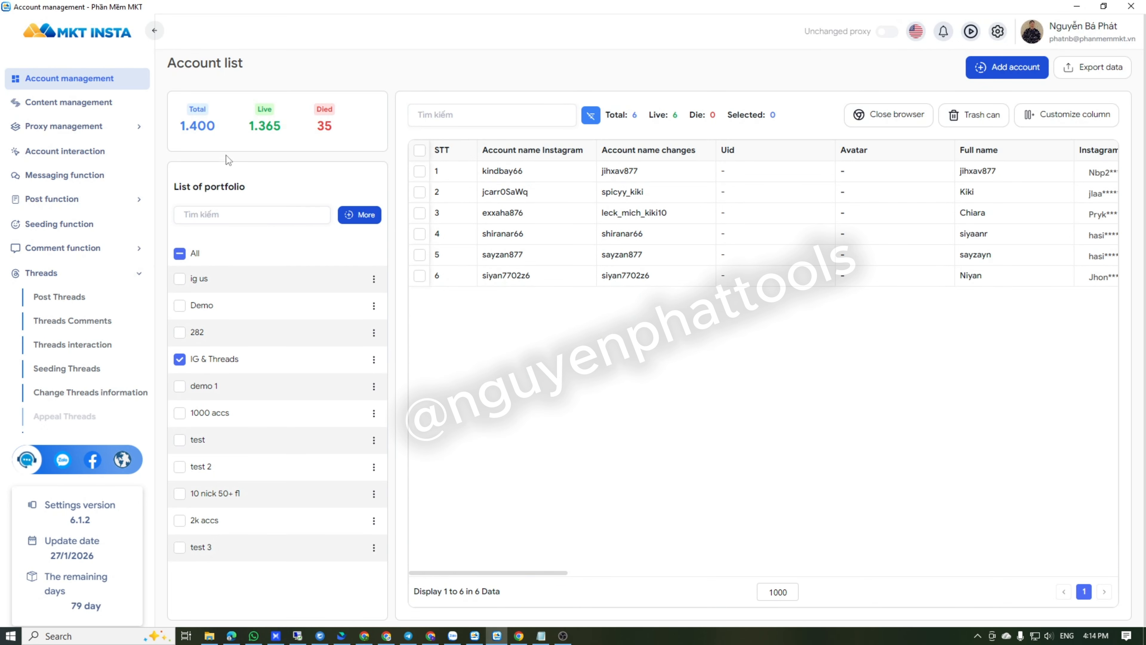
right_click(487, 206)
mouse_move(555, 274)
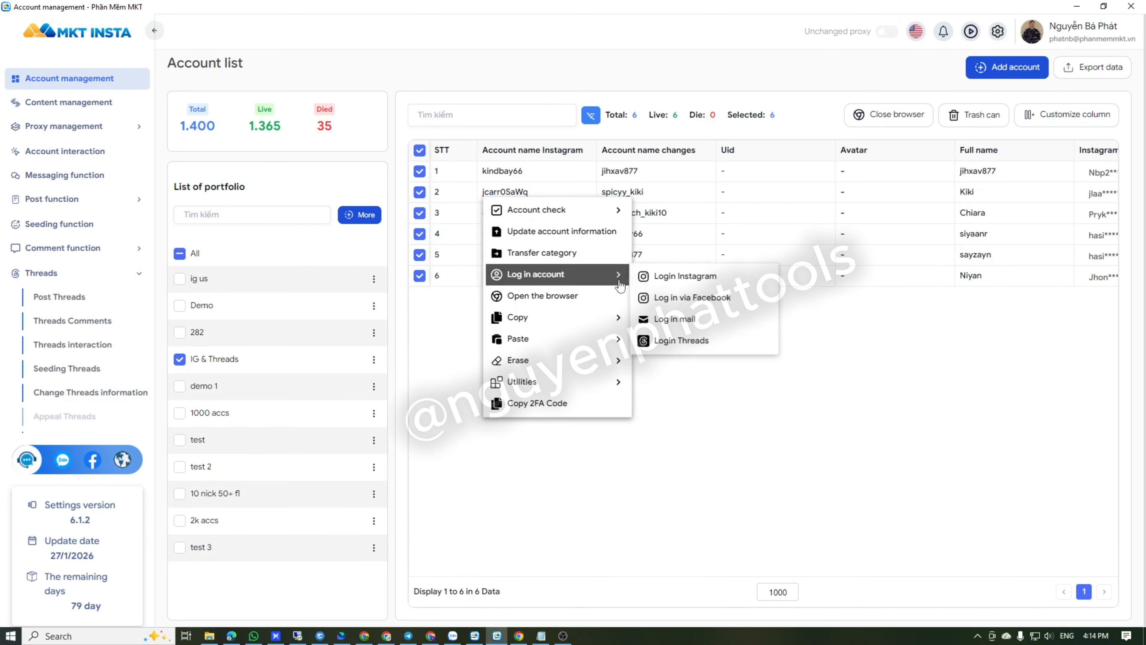
left_click(683, 339)
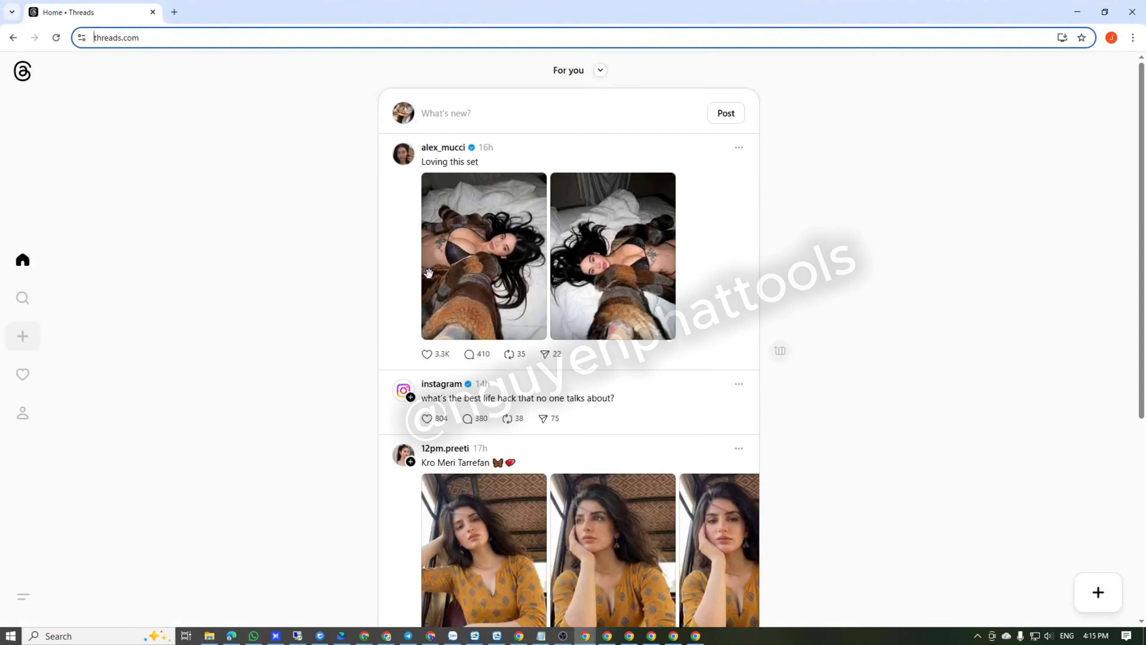
Look through the Threads feeds in the opened account browsers and close all of those browsers
scroll(507, 311, "down", 20)
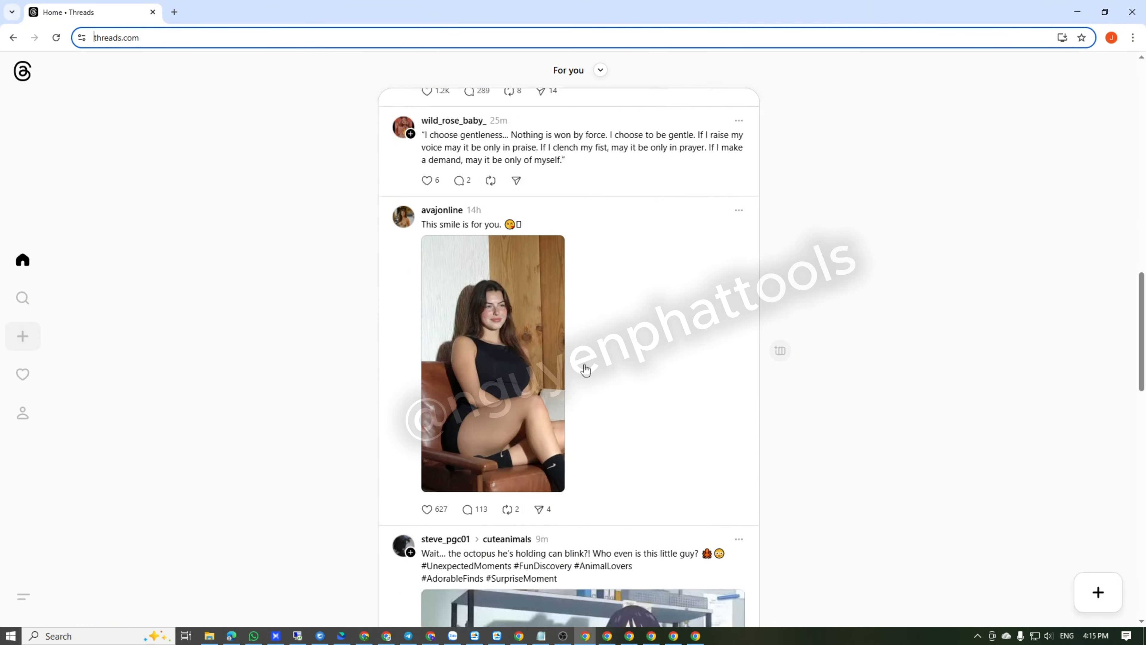
scroll(579, 378, "down", 10)
left_click(1105, 12)
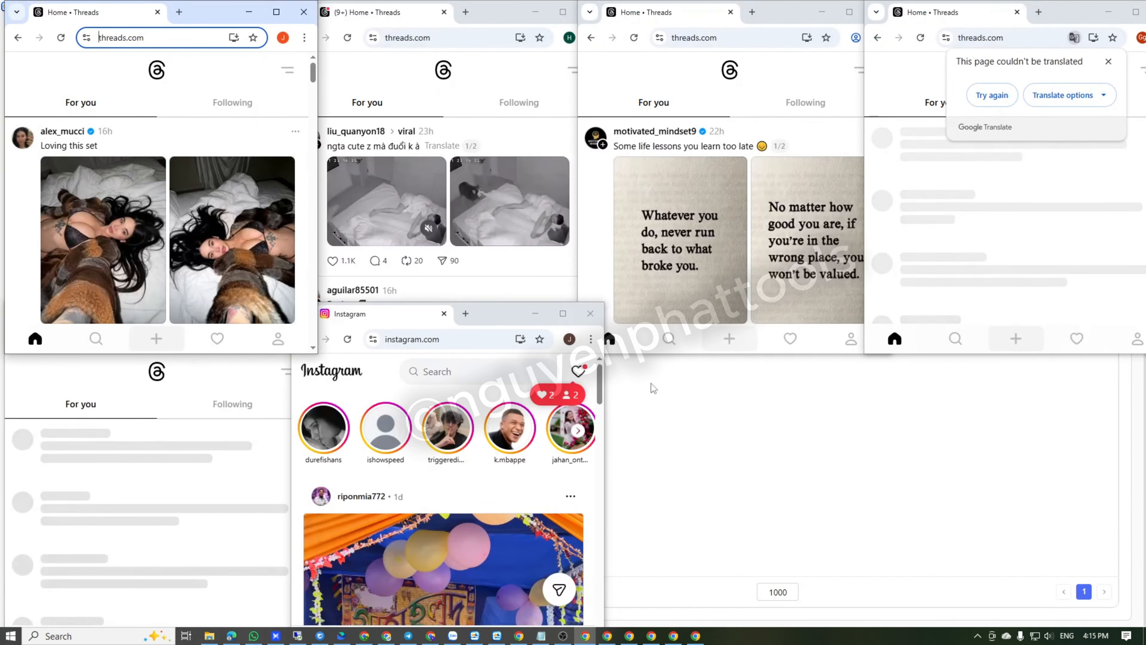
scroll(468, 481, "down", 1)
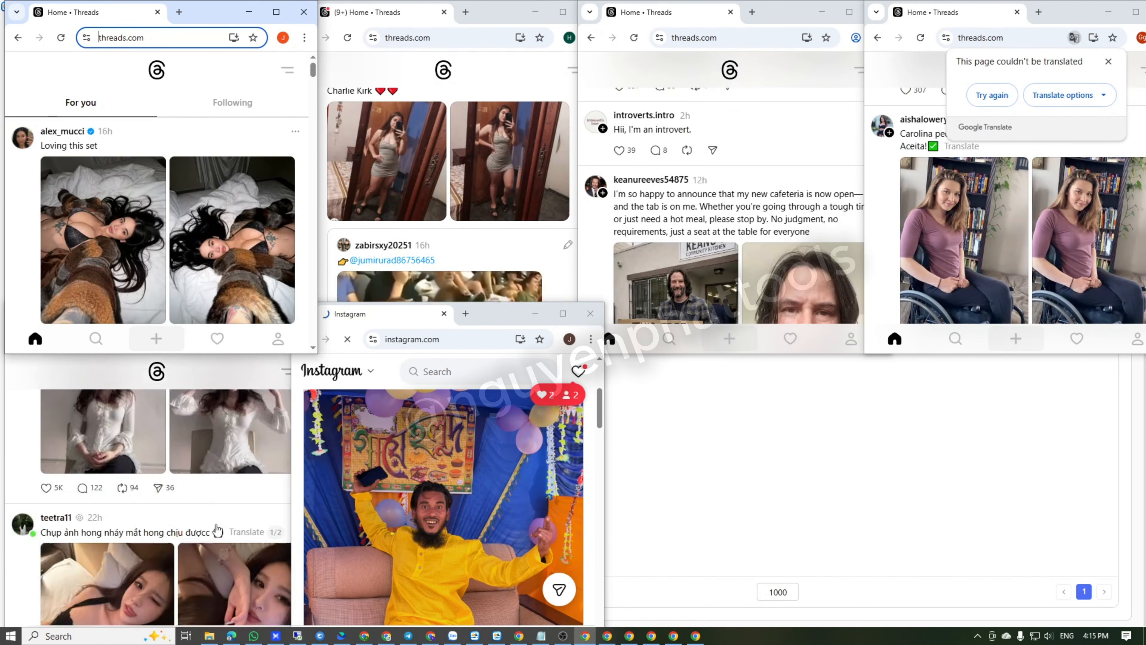
left_click(632, 501)
left_click(849, 115)
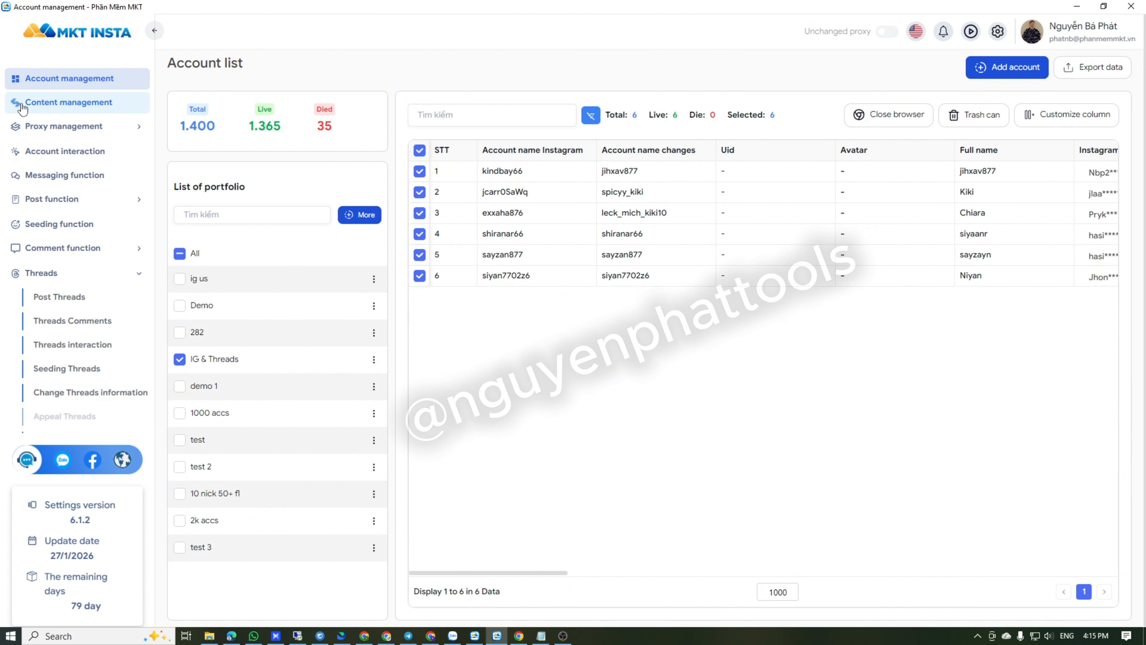
In content management, start a new post with category Comment, platform Threads, post type Image and content kind Article
left_click(30, 108)
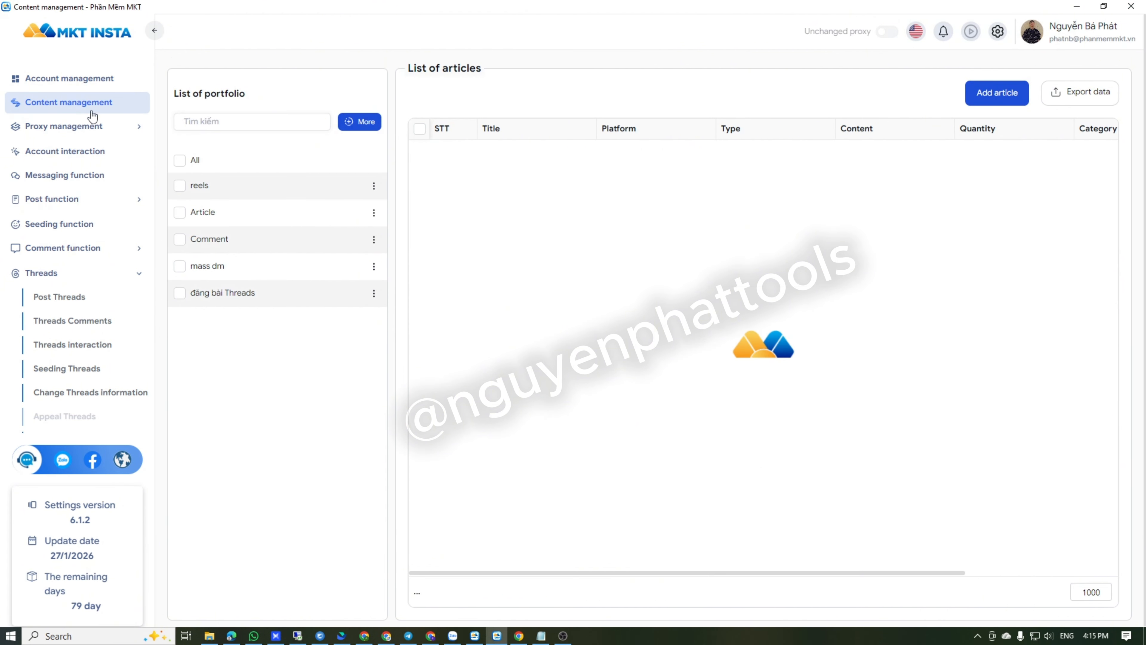
left_click(994, 110)
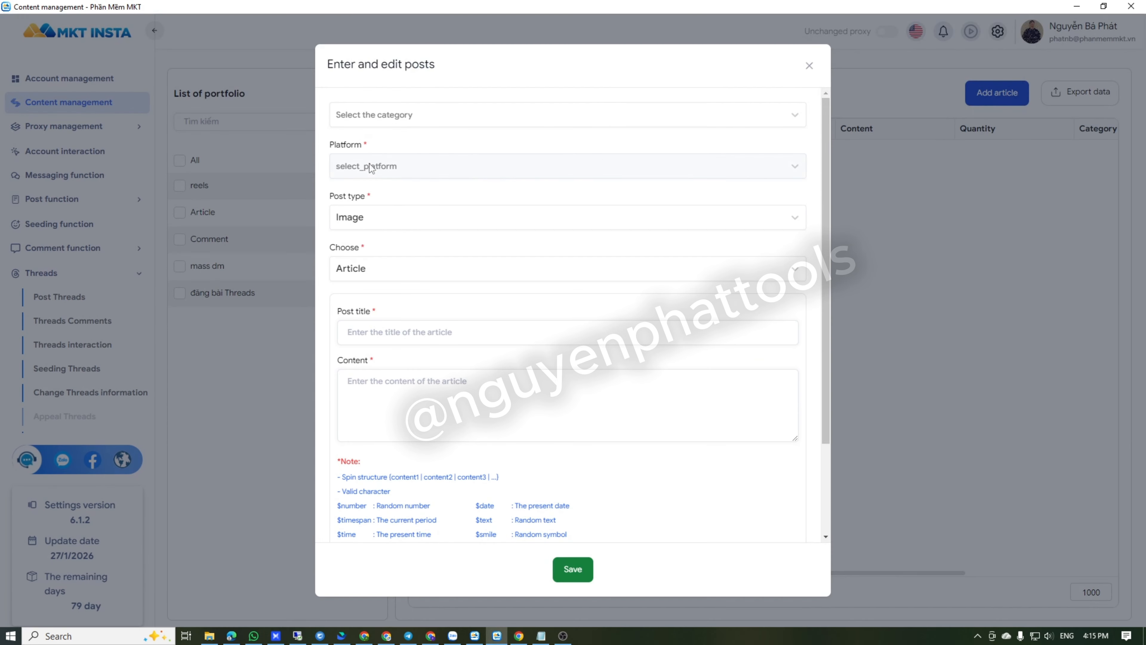
left_click(740, 127)
left_click(367, 194)
left_click(383, 171)
left_click(407, 221)
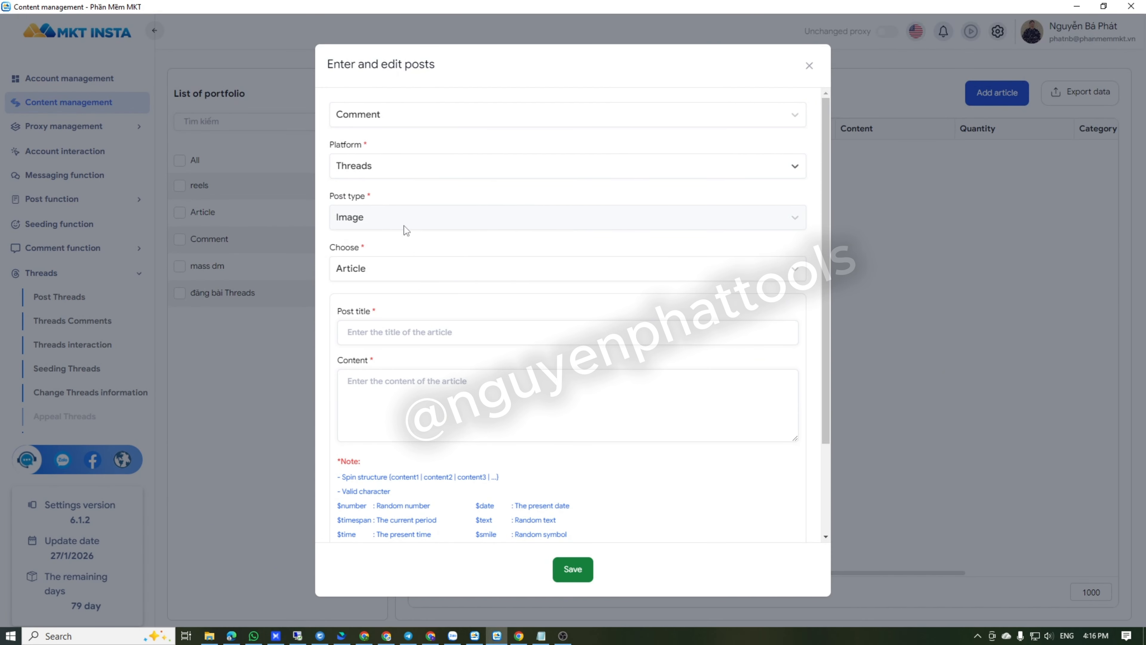
left_click(404, 217)
left_click(375, 254)
left_click(369, 266)
left_click(364, 303)
Title the post 1, copy the first comment from Notepad into its content and save it
left_click(540, 635)
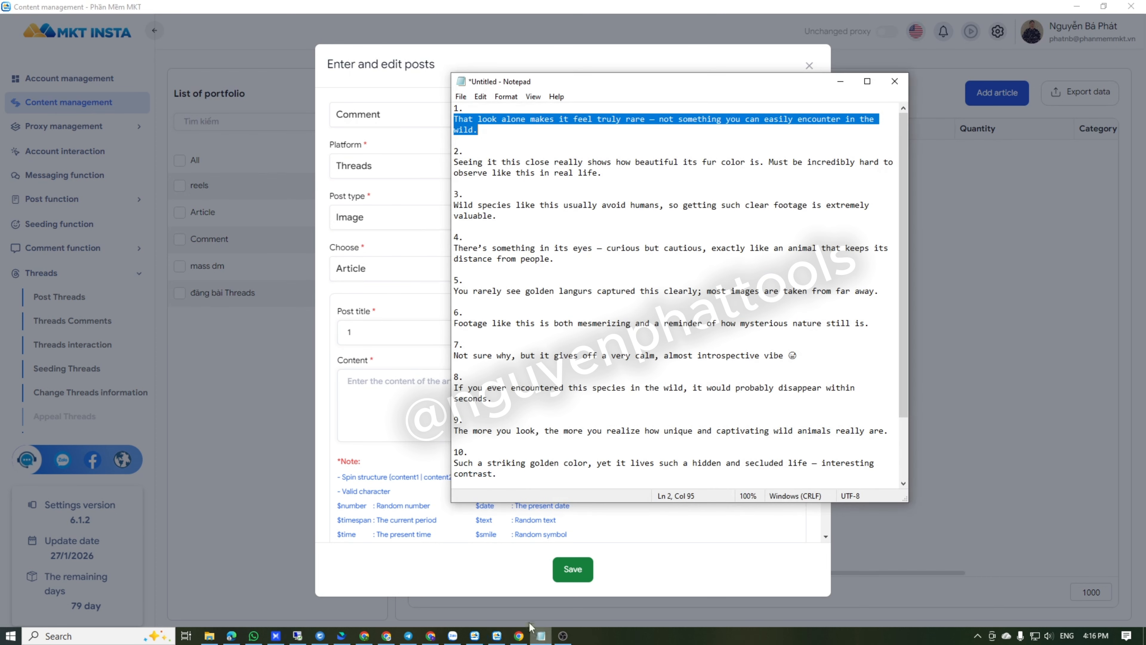
left_click(508, 144)
left_click_drag(454, 120, 486, 139)
key("ctrl+c")
left_click(399, 429)
key("ctrl+v")
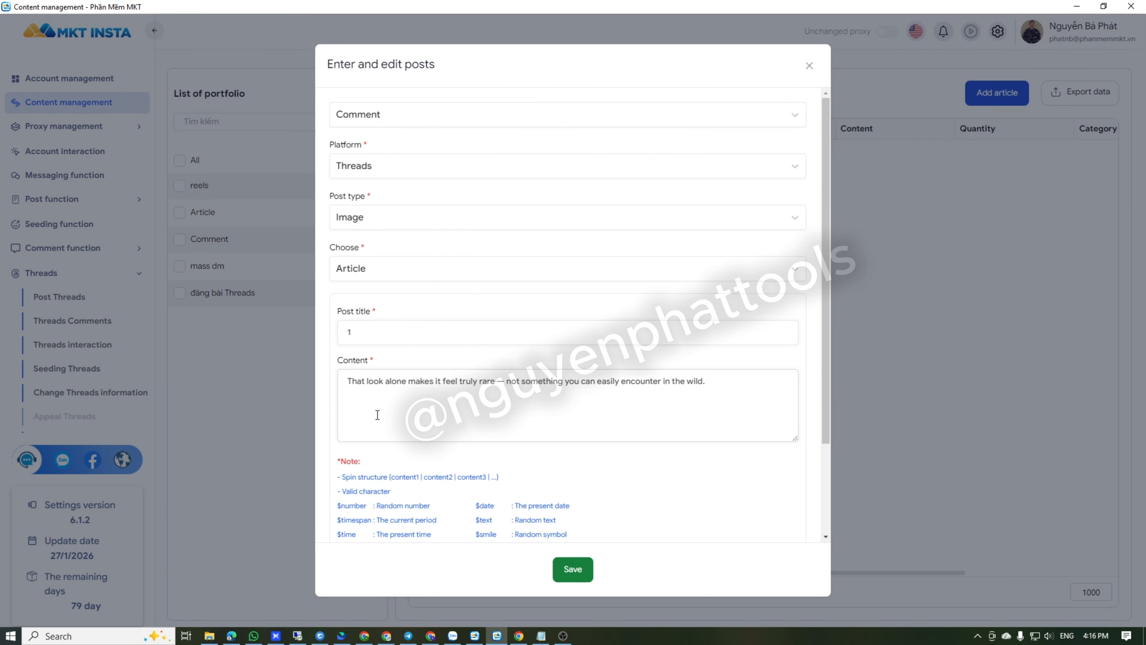
left_click(571, 569)
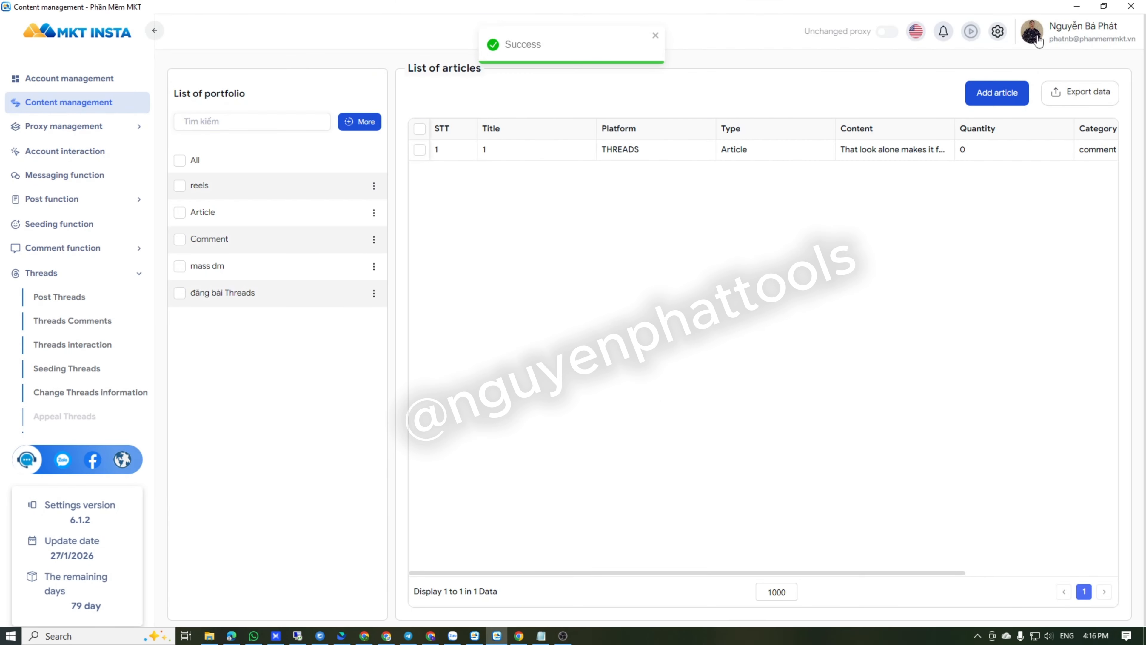
Start a second post with category Comment, platform Threads and content kind Article
left_click(991, 94)
left_click(395, 115)
left_click(364, 194)
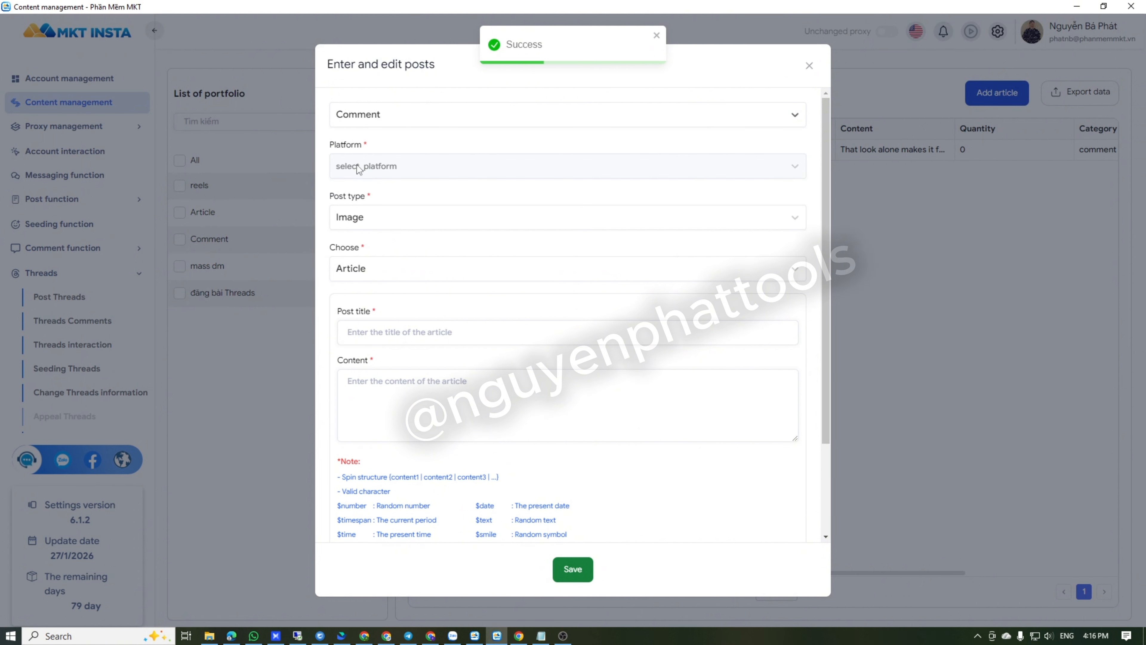
left_click(359, 170)
left_click(361, 220)
left_click(363, 277)
left_click(361, 300)
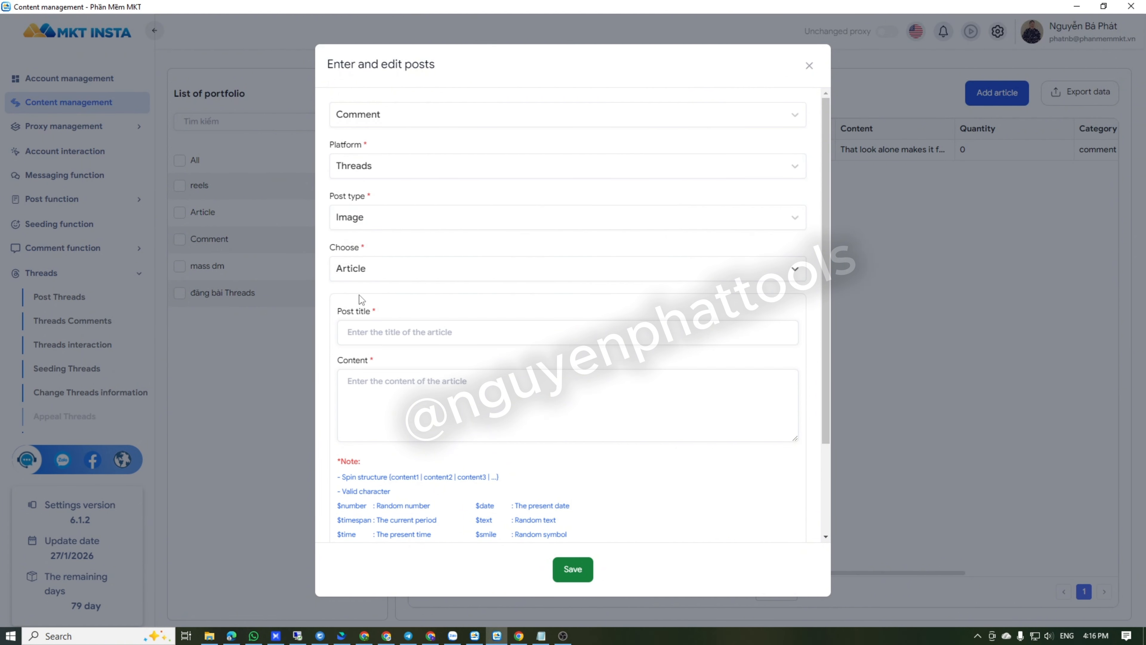
Title the post 2, copy the second comment from Notepad into its content and save it
key("alt+Tab")
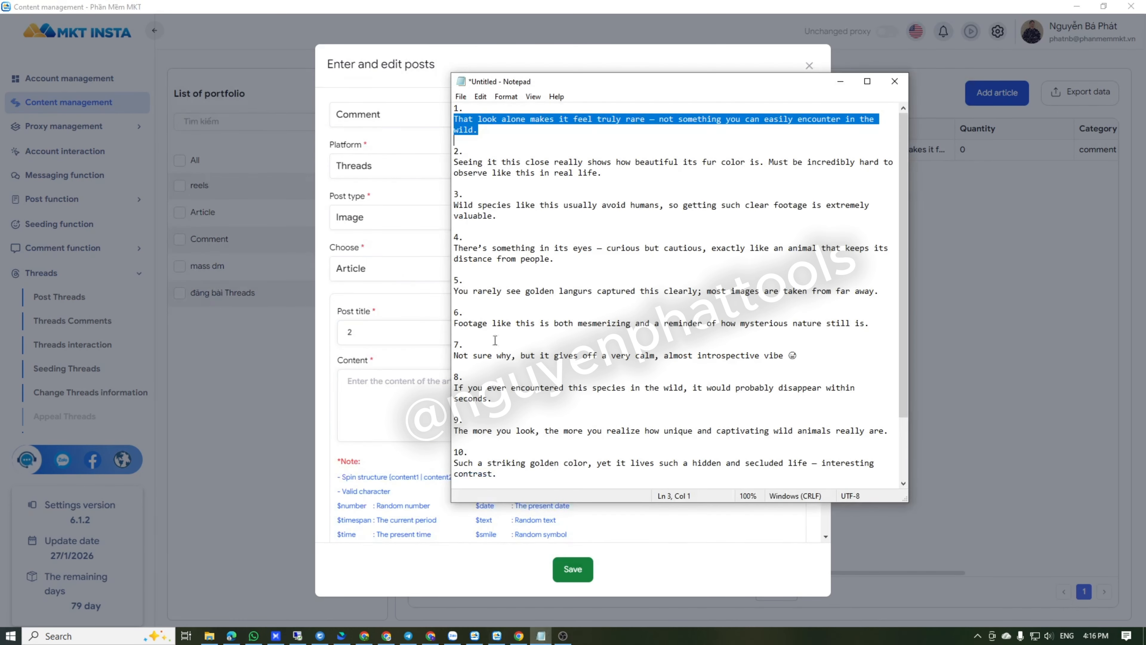
left_click_drag(453, 163, 638, 175)
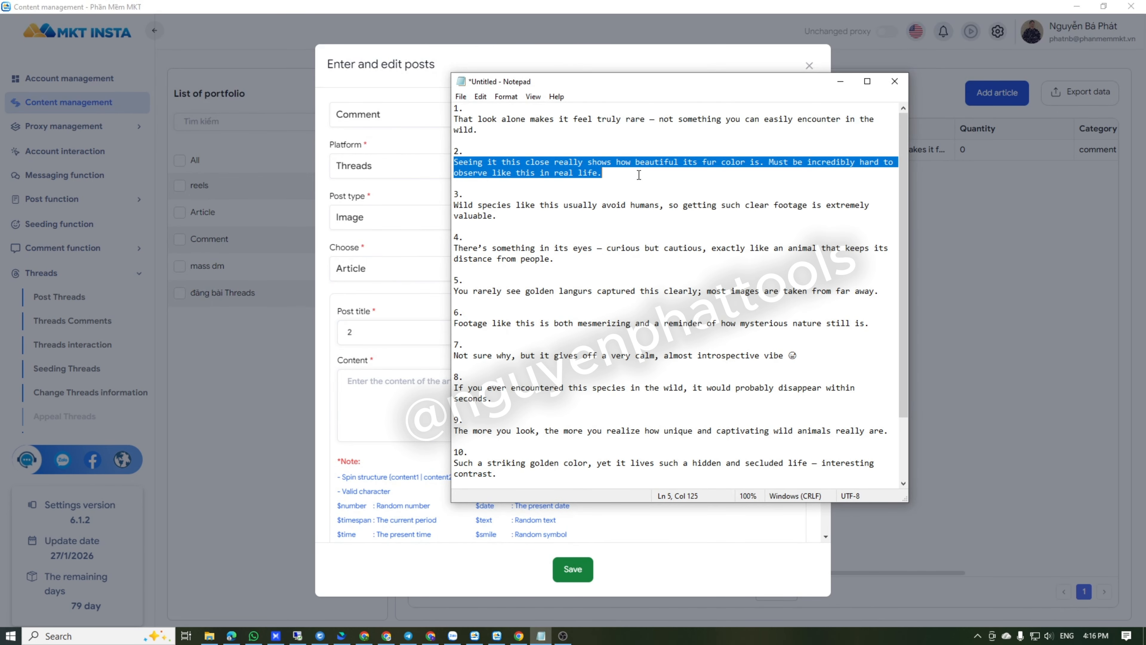
key("ctrl+c")
left_click(436, 376)
key("ctrl+v")
left_click(572, 569)
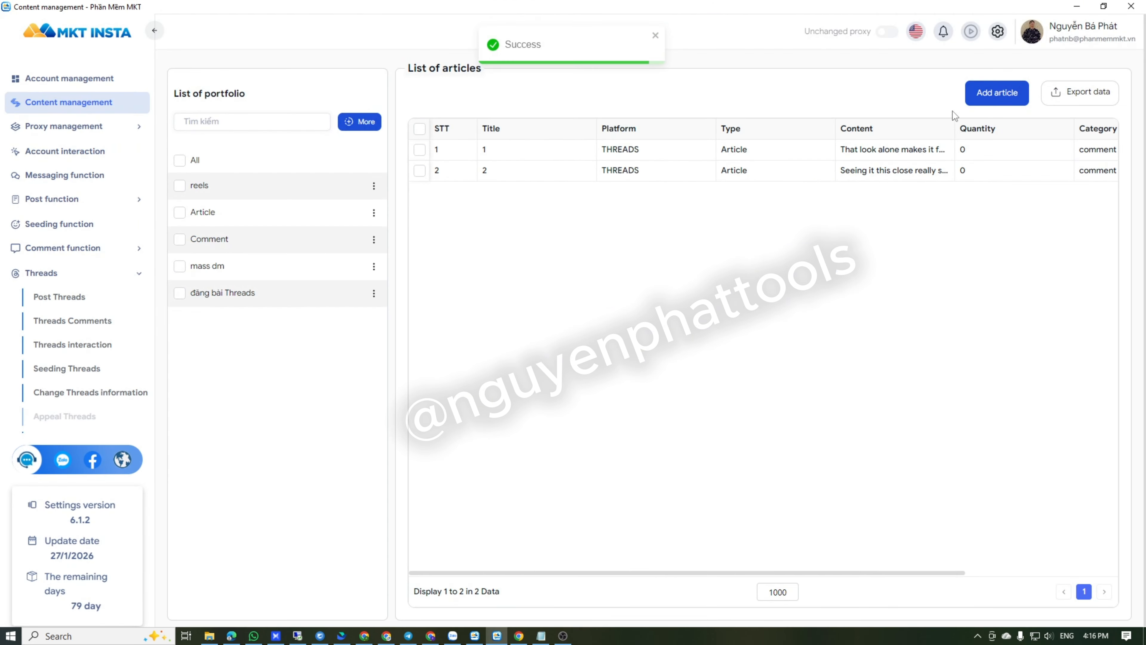
Start a third post with category Comment, platform Threads, post type Image and content kind Comment
left_click(986, 97)
left_click(377, 116)
left_click(379, 193)
left_click(386, 166)
left_click(370, 219)
left_click(369, 218)
left_click(356, 254)
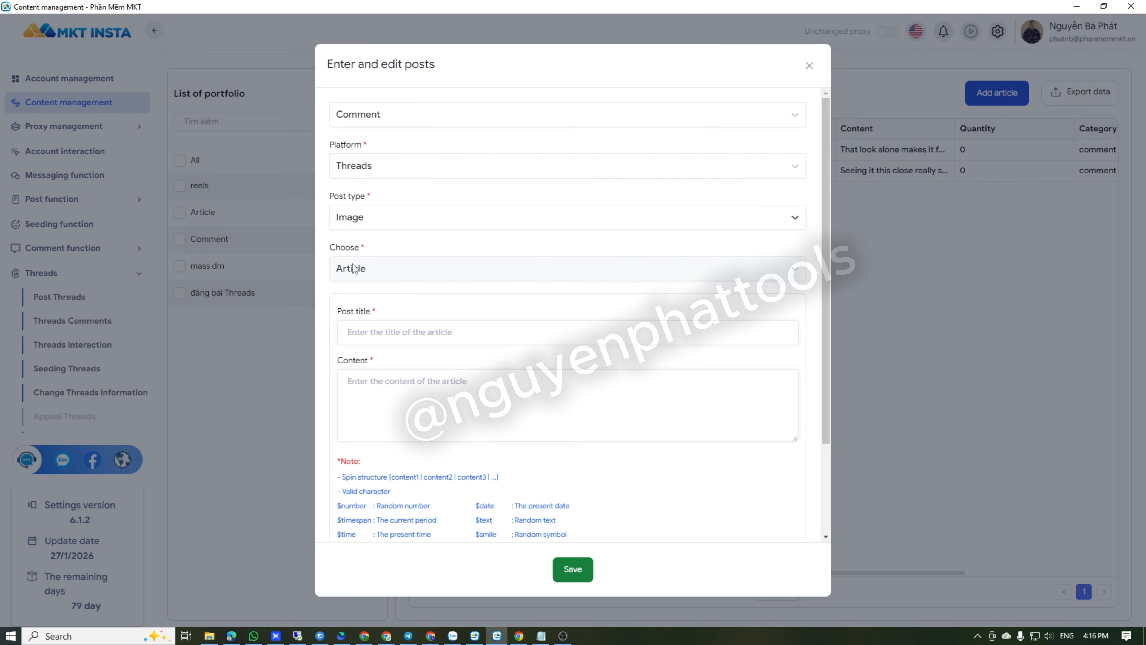
left_click(354, 268)
left_click(357, 323)
Title the post 3, copy the third comment from Notepad into its content and save it
left_click(407, 332)
type("3")
left_click(541, 635)
left_click_drag(454, 204, 513, 215)
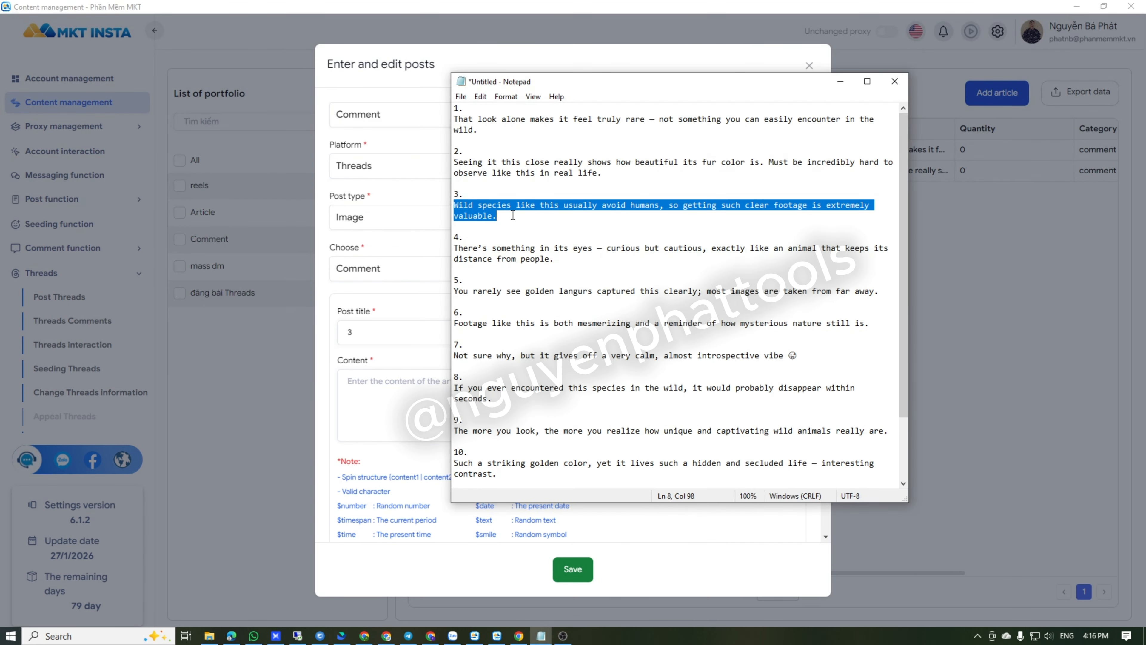
key("ctrl+c")
left_click(437, 393)
key("ctrl+v")
left_click(572, 569)
Start a fourth post and copy the fourth comment from Notepad
left_click(997, 92)
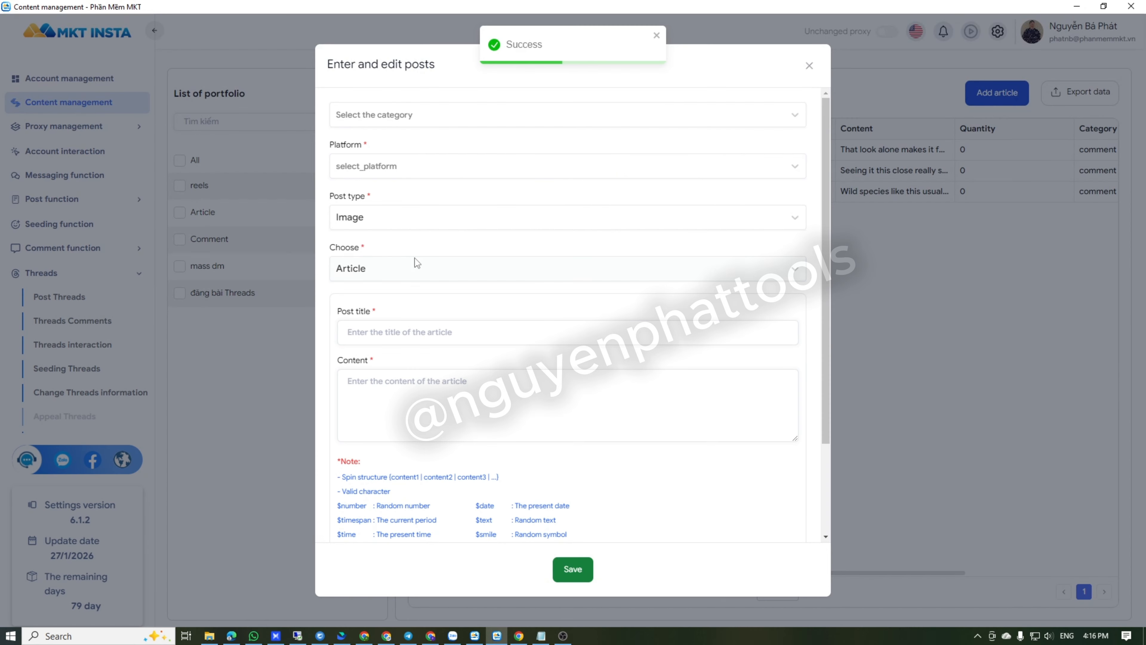
left_click(541, 635)
left_click_drag(454, 248, 567, 258)
key("ctrl+c")
left_click(541, 635)
Set the fourth post to category Comment, platform Threads, post type Image and content kind Comment
left_click(391, 116)
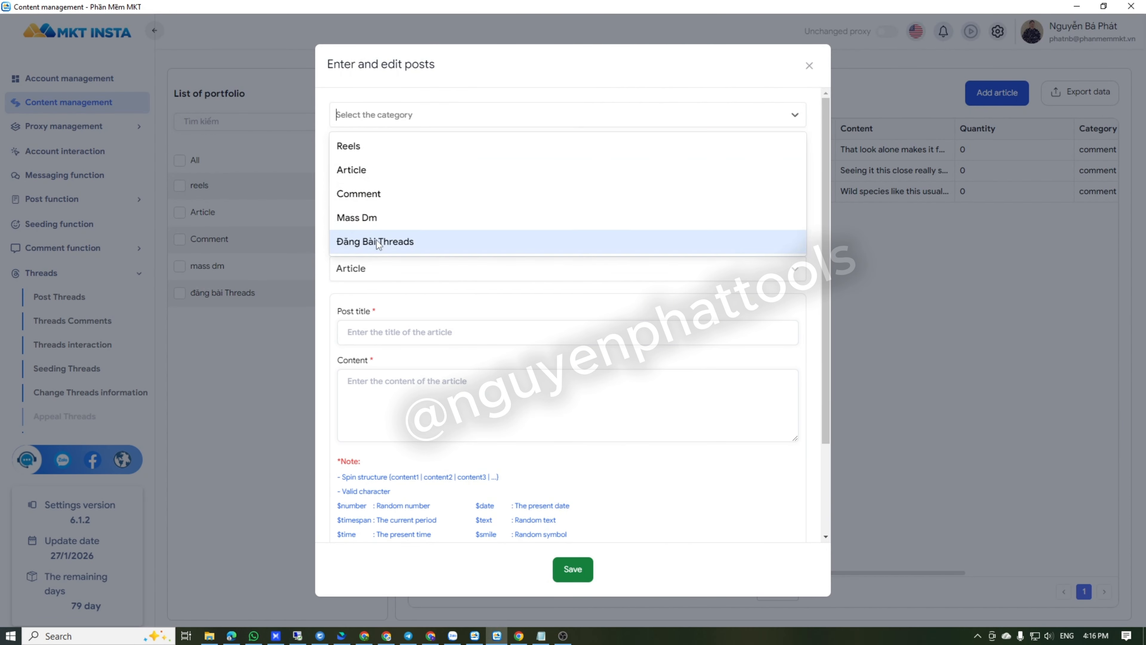
left_click(359, 193)
left_click(361, 166)
left_click(354, 223)
left_click(361, 217)
left_click(361, 249)
left_click(361, 268)
left_click(357, 322)
Title the post 4, paste the copied comment as its content and save it
left_click(361, 342)
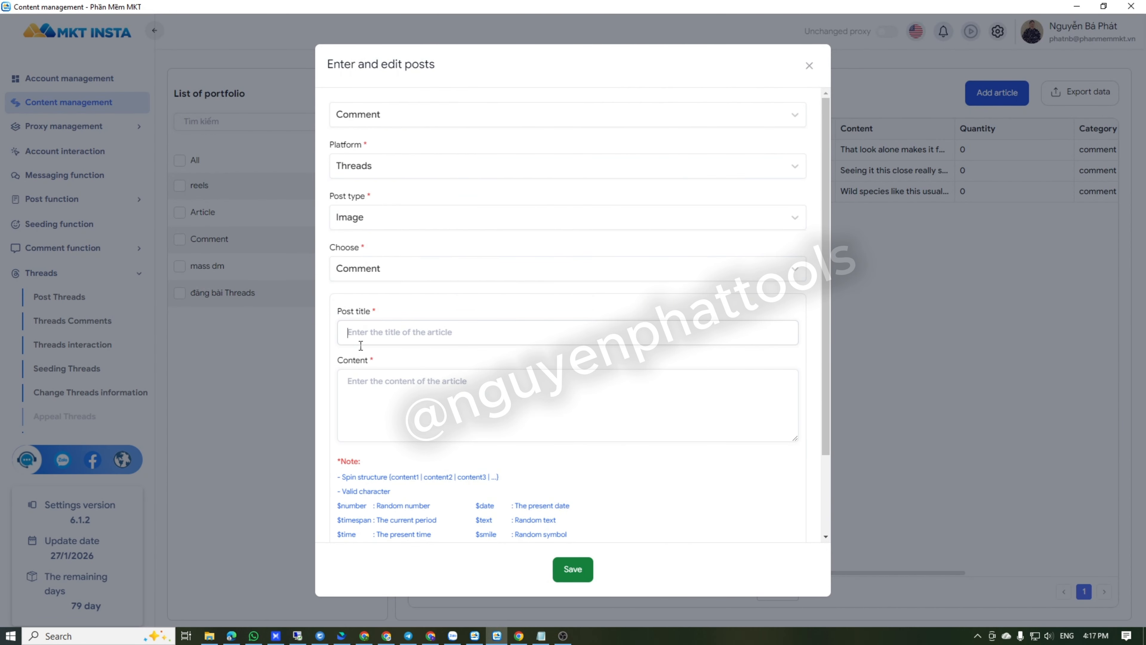
type("4")
left_click(437, 393)
key("ctrl+v")
left_click(573, 569)
Edit post 1 to change its content kind to Comment and save it
left_click(419, 150)
right_click(448, 153)
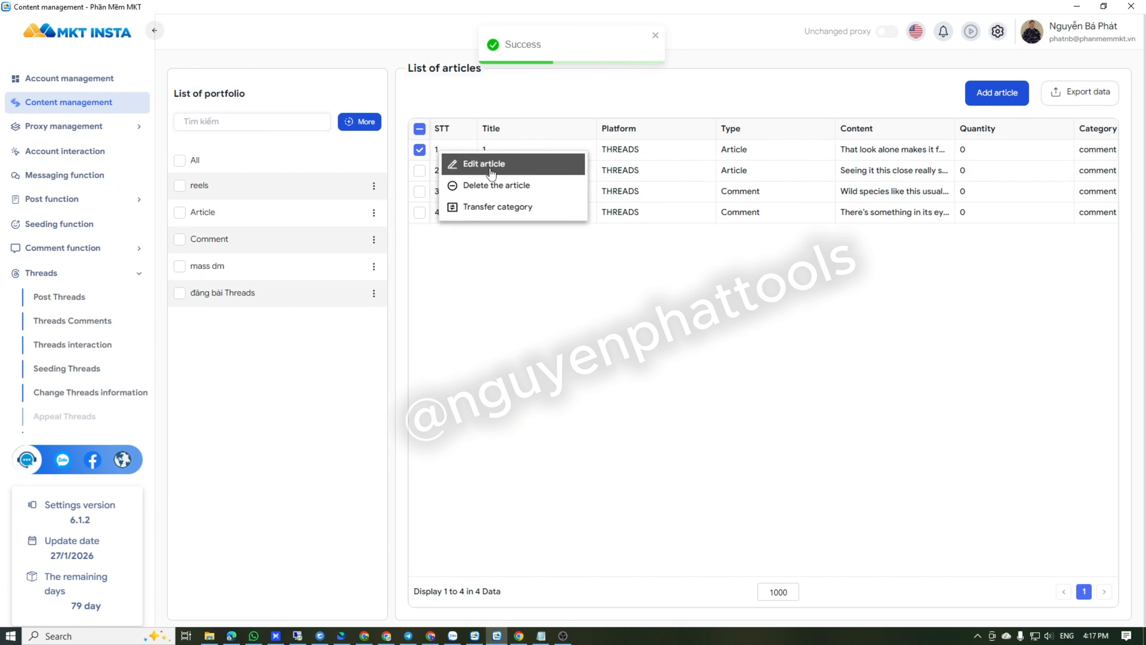
left_click(486, 161)
left_click(363, 270)
left_click(357, 322)
left_click(573, 568)
Edit post 2 to change its content kind to Comment, save it and deselect the row
left_click(419, 170)
right_click(562, 168)
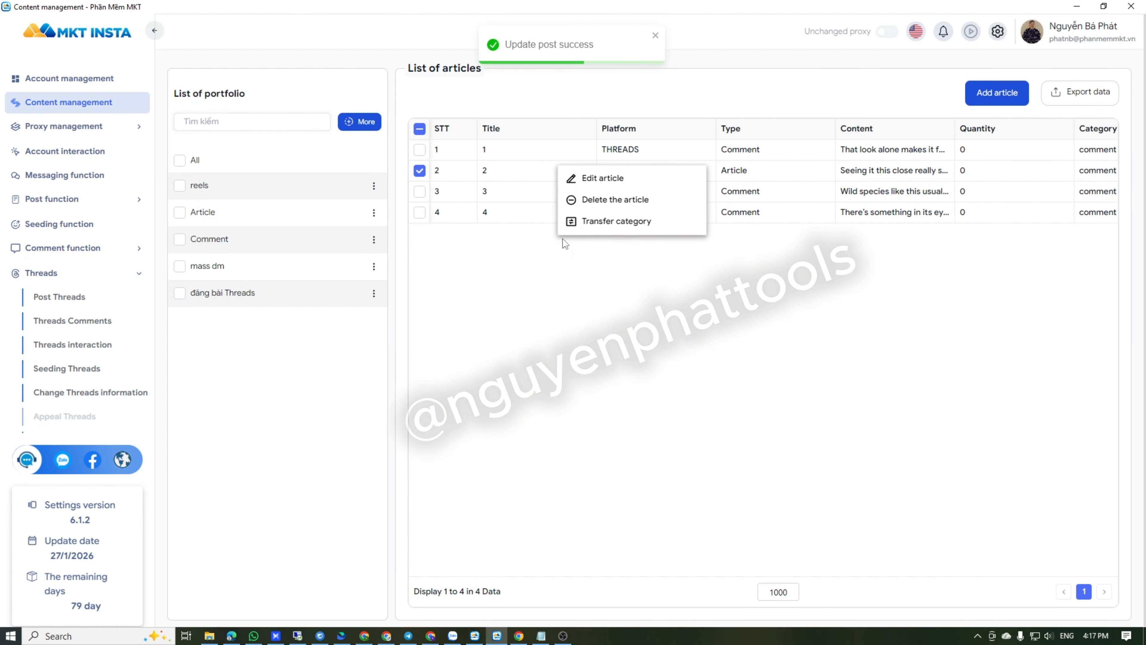
left_click(596, 176)
left_click(423, 270)
left_click(406, 322)
left_click(583, 569)
left_click(422, 173)
Start a fifth post with category Comment, platform Threads, post type Image and content kind Comment
left_click(1004, 94)
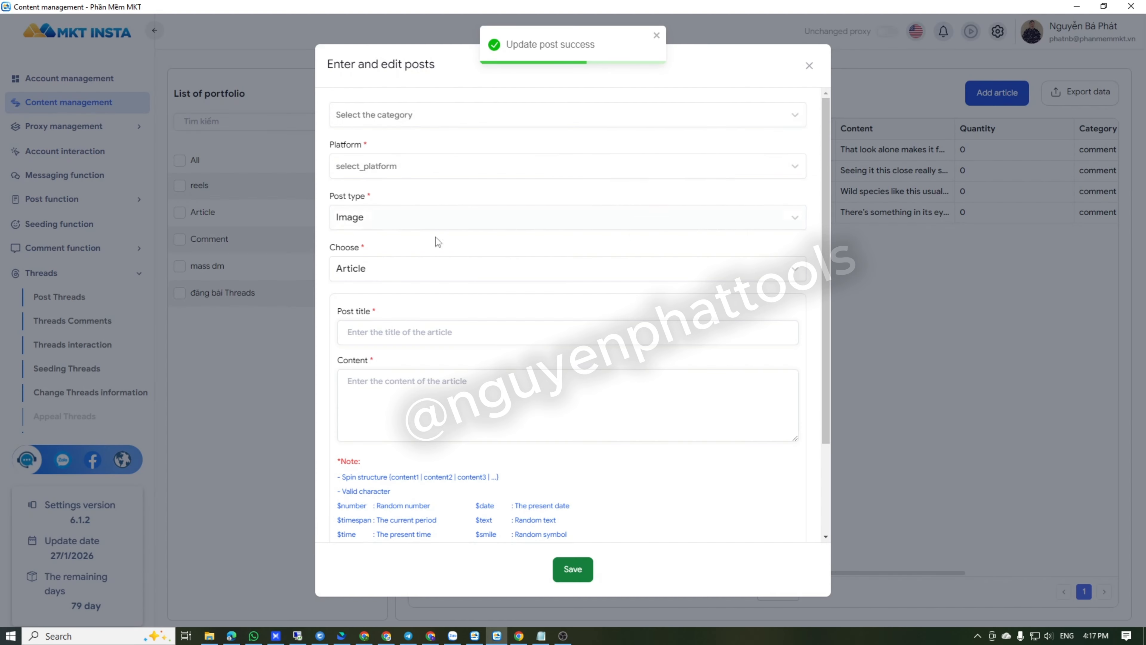
left_click(406, 115)
left_click(384, 194)
left_click(381, 167)
left_click(370, 220)
left_click(359, 218)
left_click(356, 253)
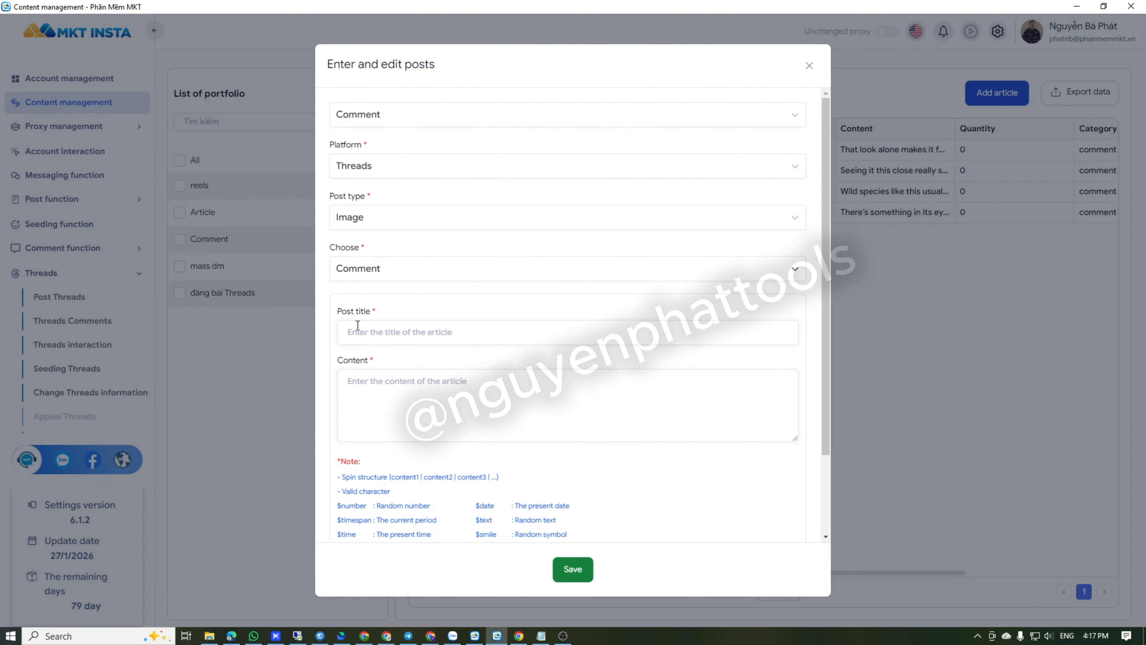
Title the post 5, copy the fifth comment from Notepad into its content and save it
key("alt+Tab")
left_click_drag(882, 292, 884, 333)
key("ctrl+c")
left_click(414, 407)
key("ctrl+v")
left_click(576, 566)
Copy the next comment from Notepad and return to the article list
key("alt+Tab")
key("ctrl+c")
key("alt+Tab")
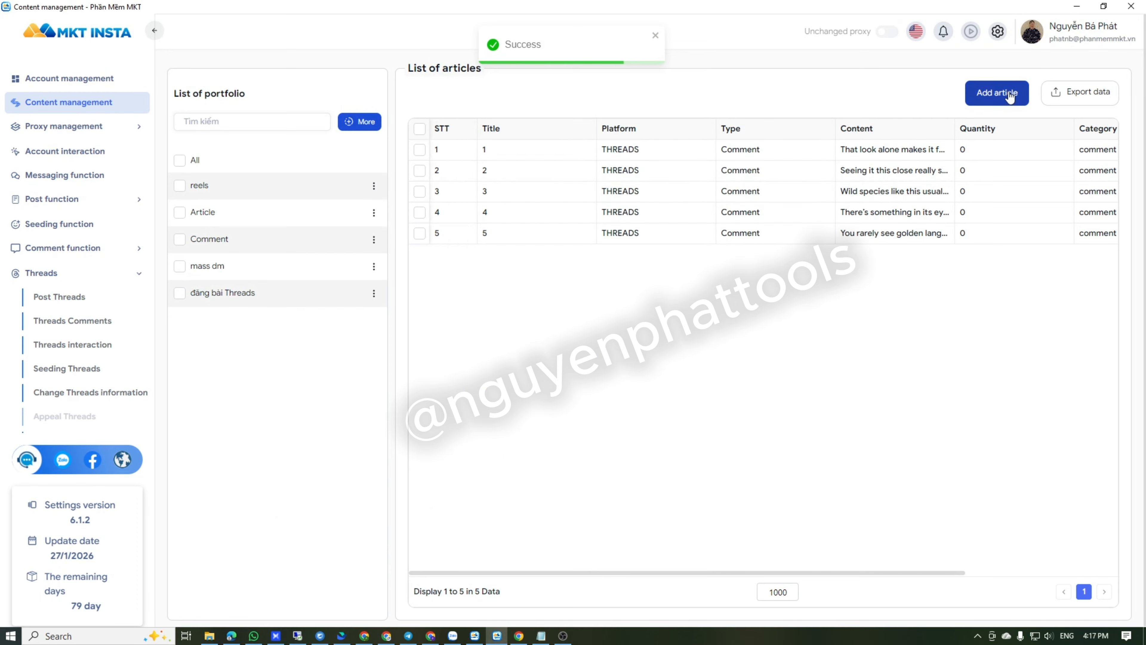
Start a sixth post with category Comment, platform Threads, post type Image and content kind Comment
left_click(997, 92)
left_click(406, 115)
left_click(358, 193)
left_click(383, 166)
left_click(378, 222)
left_click(370, 268)
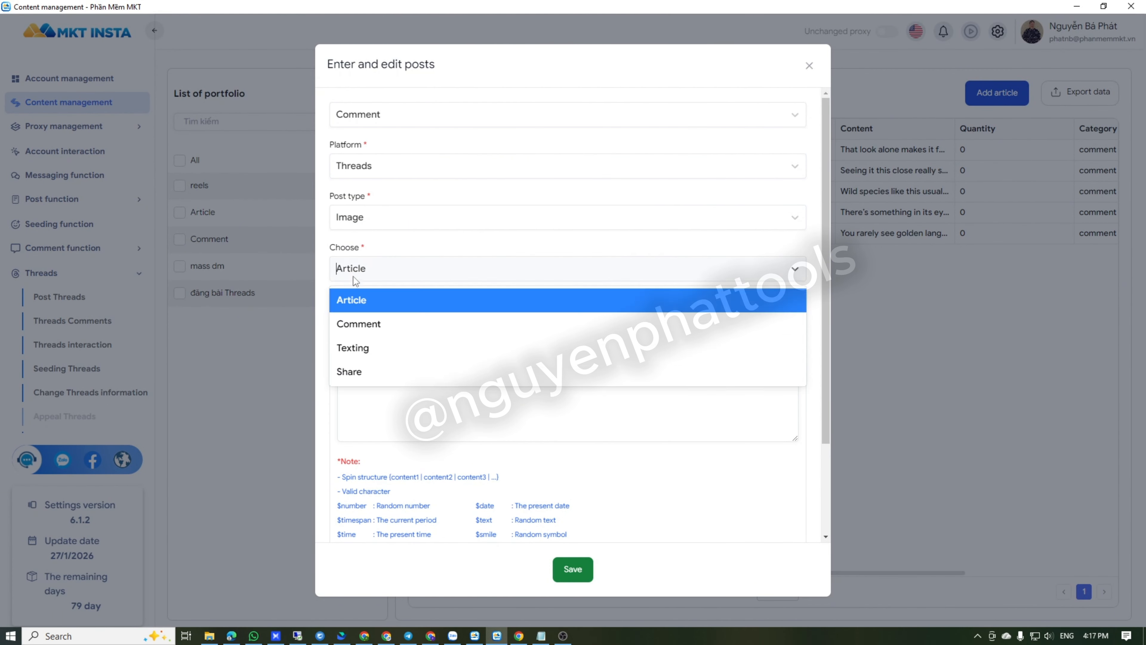
left_click(359, 323)
Title the post 6, paste the copied sixth comment into its content and save it
left_click(358, 333)
type("6")
left_click(406, 406)
key("ctrl+v")
left_click(573, 570)
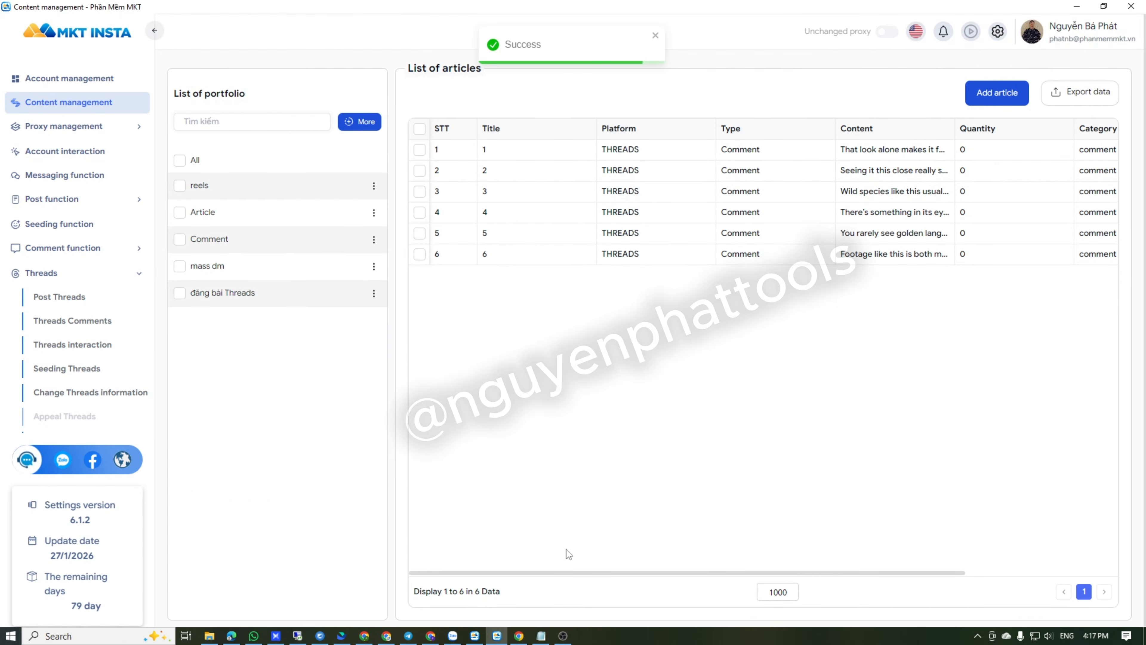
Start a seventh post titled 7 with category Comment, platform Threads, post type Image and content kind Comment
left_click(451, 114)
left_click(379, 187)
left_click(379, 167)
left_click(379, 192)
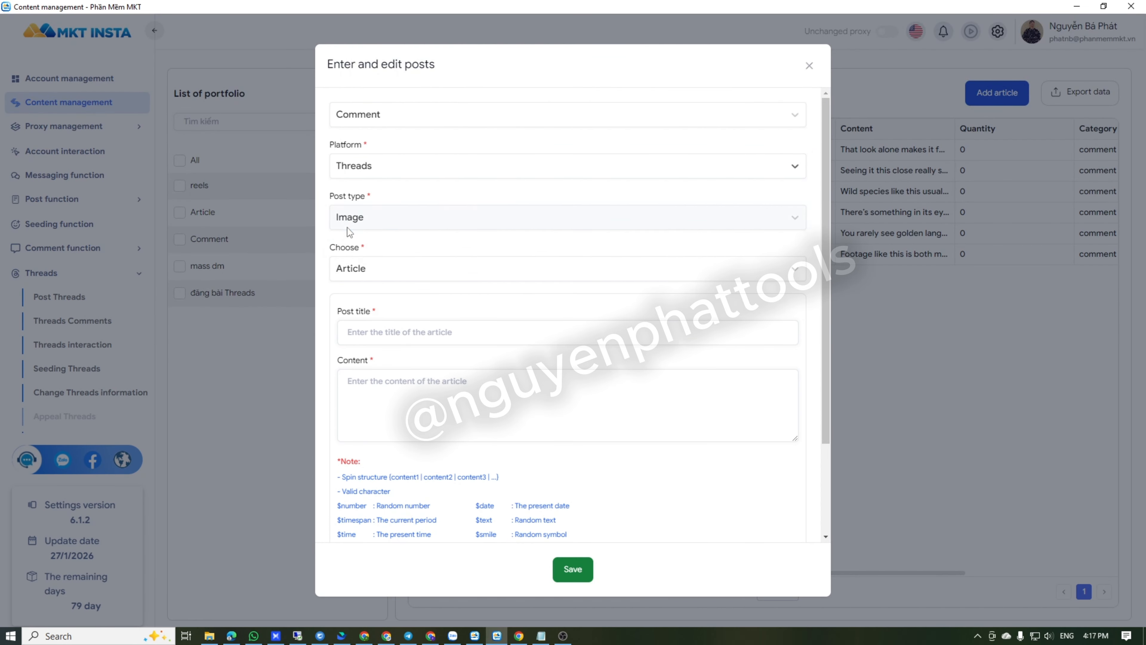
left_click(366, 217)
left_click(360, 241)
left_click(361, 268)
left_click(357, 320)
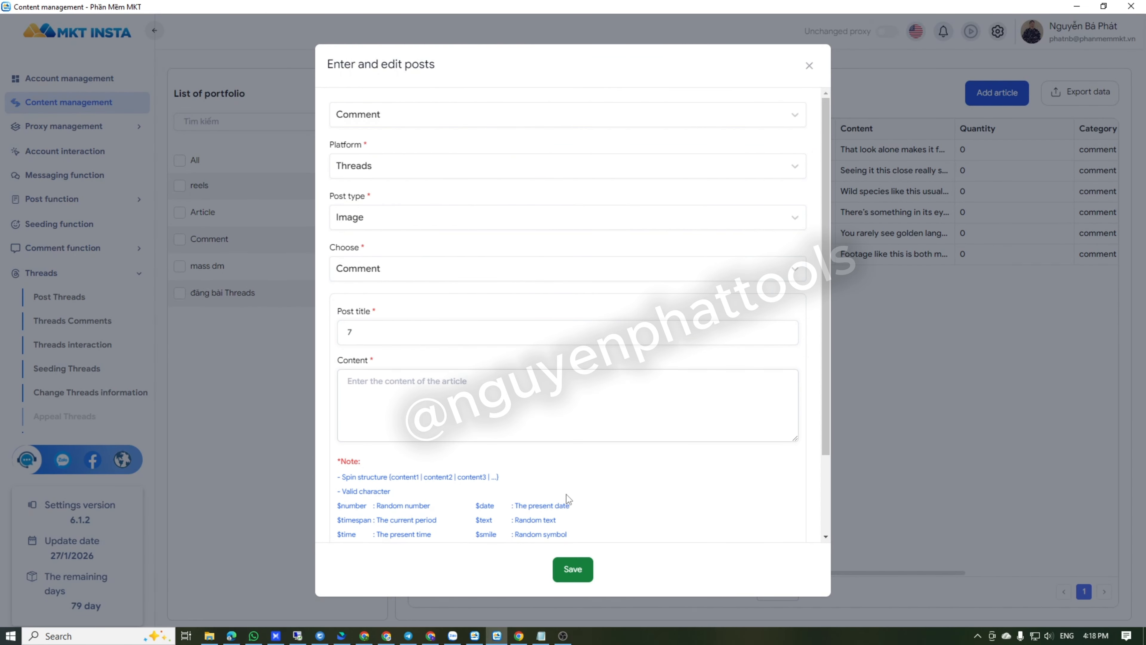
Copy the seventh comment from Notepad into the post's content and save it
key("alt+Tab")
left_click_drag(454, 356, 799, 356)
key("ctrl+c")
key("alt+Tab")
left_click(406, 406)
key("ctrl+v")
left_click(572, 569)
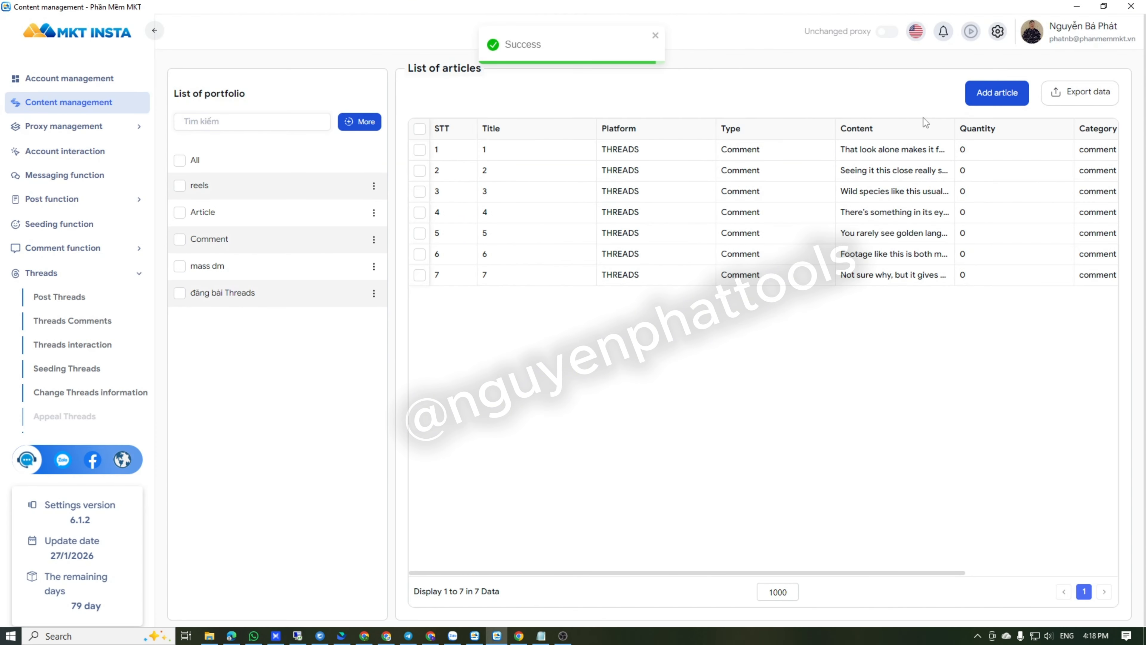
Start an eighth post with category Comment, platform Threads, post type Image and content kind Comment
left_click(997, 93)
left_click(415, 118)
left_click(384, 192)
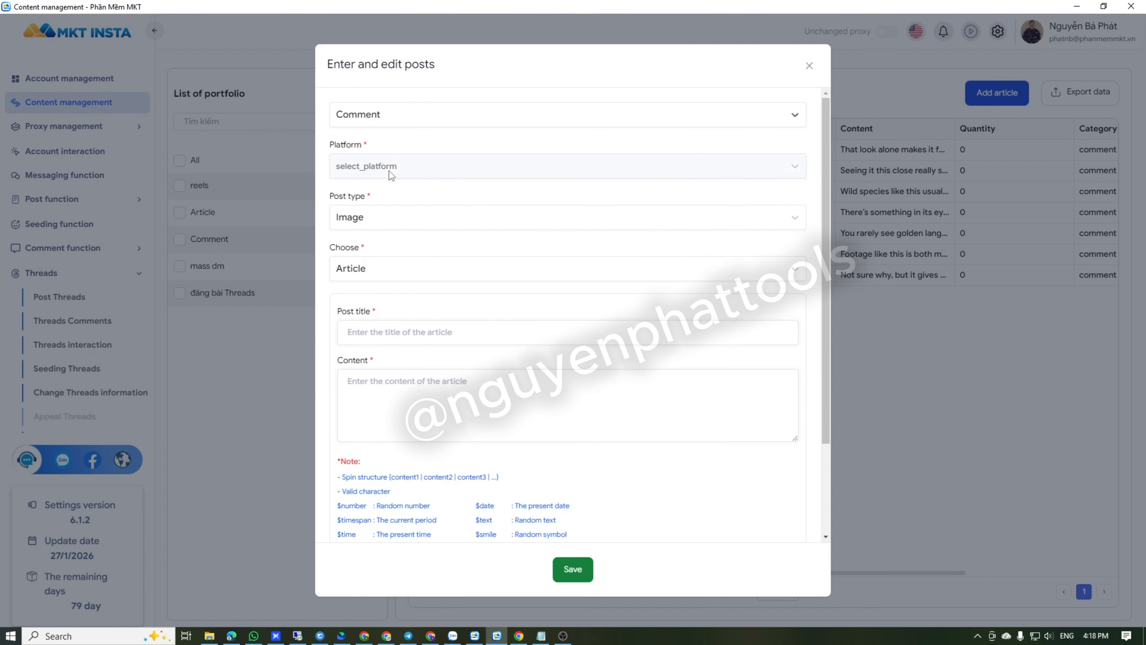
left_click(392, 167)
left_click(379, 192)
left_click(365, 217)
left_click(361, 248)
left_click(361, 268)
left_click(365, 322)
Title the post 8, copy the eighth comment from Notepad into its content and save it
left_click(368, 341)
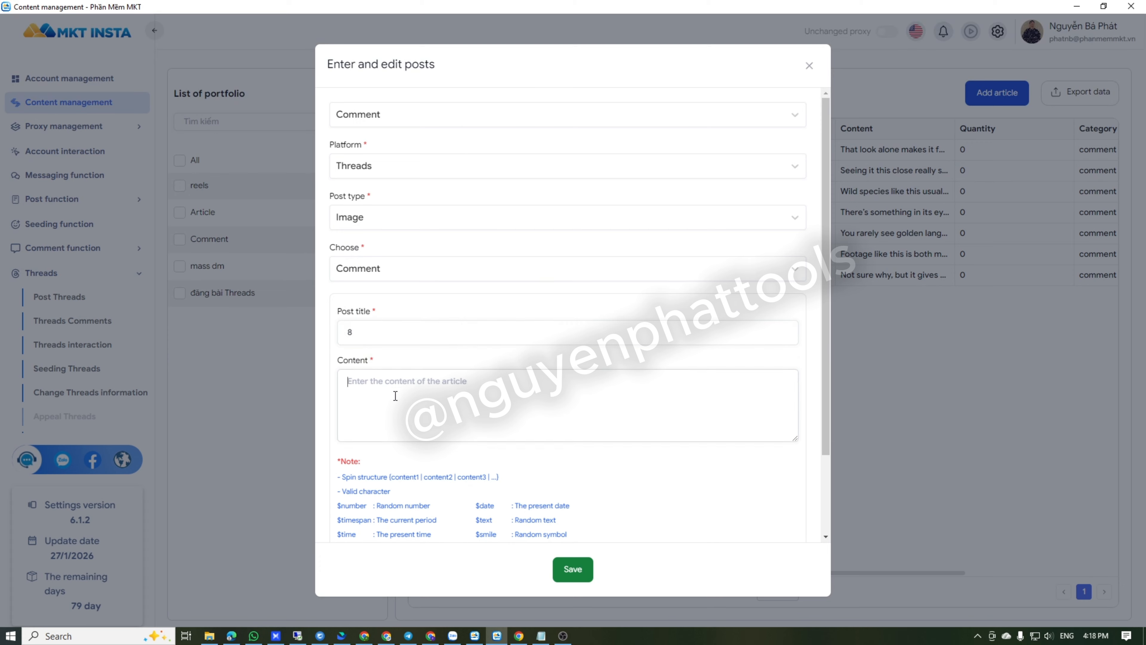
key("alt+Tab")
left_click_drag(454, 393, 859, 392)
key("ctrl+c")
key("alt+Tab")
key("ctrl+v")
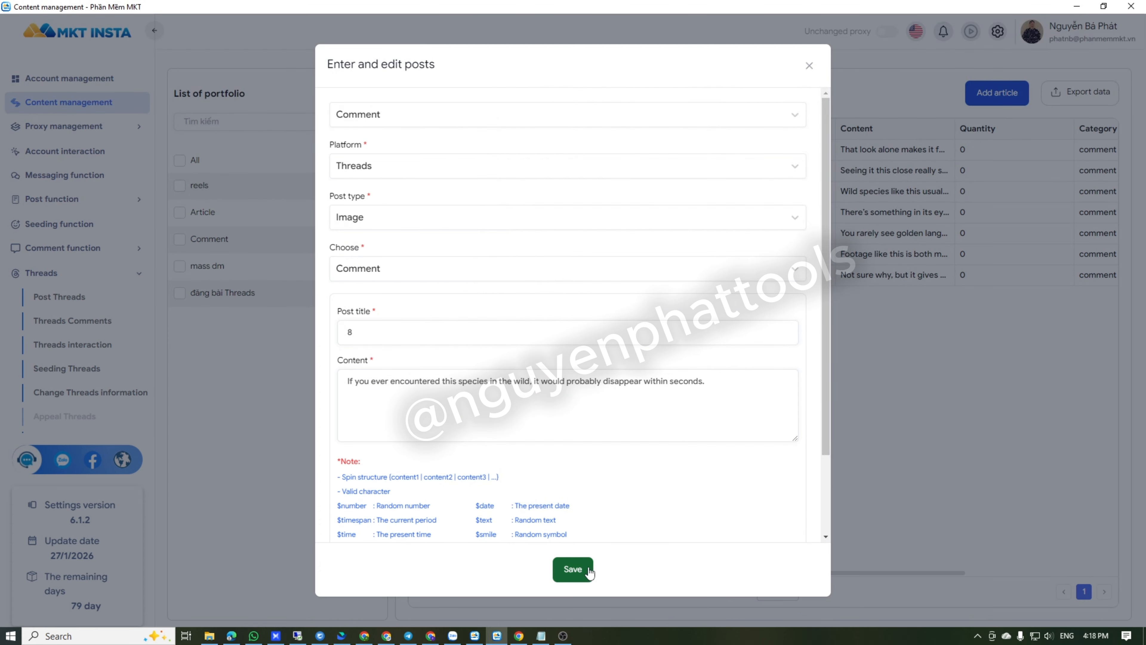
left_click(572, 569)
Start a ninth post with category Comment, platform Threads and content kind Comment
left_click(997, 93)
left_click(438, 115)
left_click(384, 192)
left_click(388, 166)
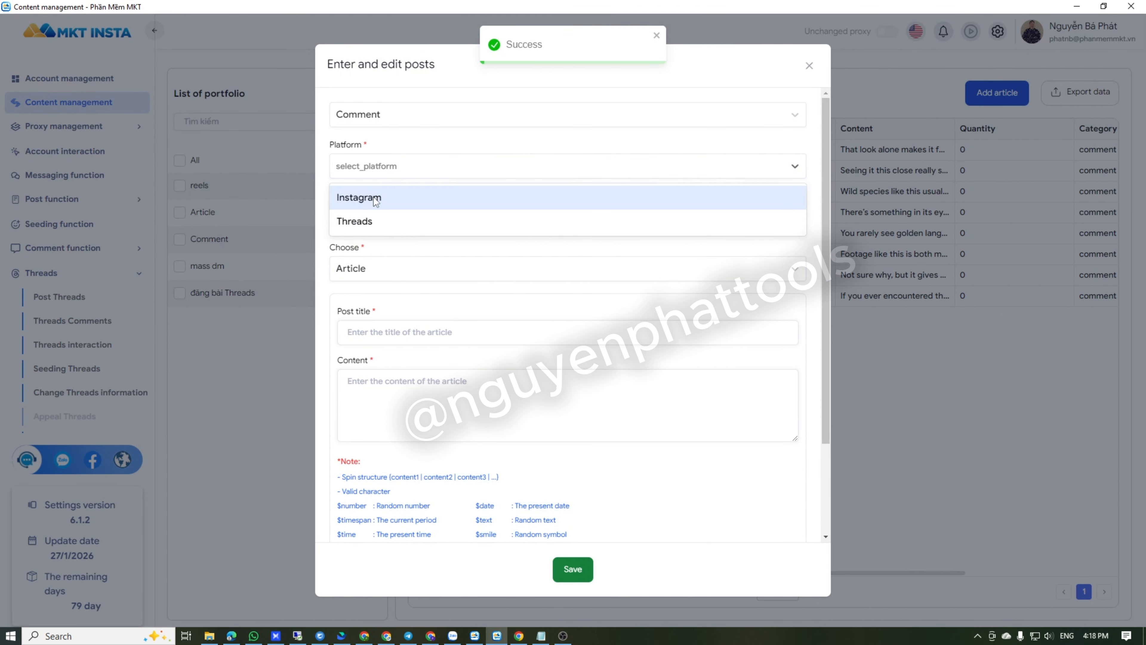
left_click(355, 221)
left_click(357, 268)
left_click(356, 325)
Title the post 9, copy the ninth comment from Notepad into its content and save it
left_click(372, 382)
key("alt+Tab")
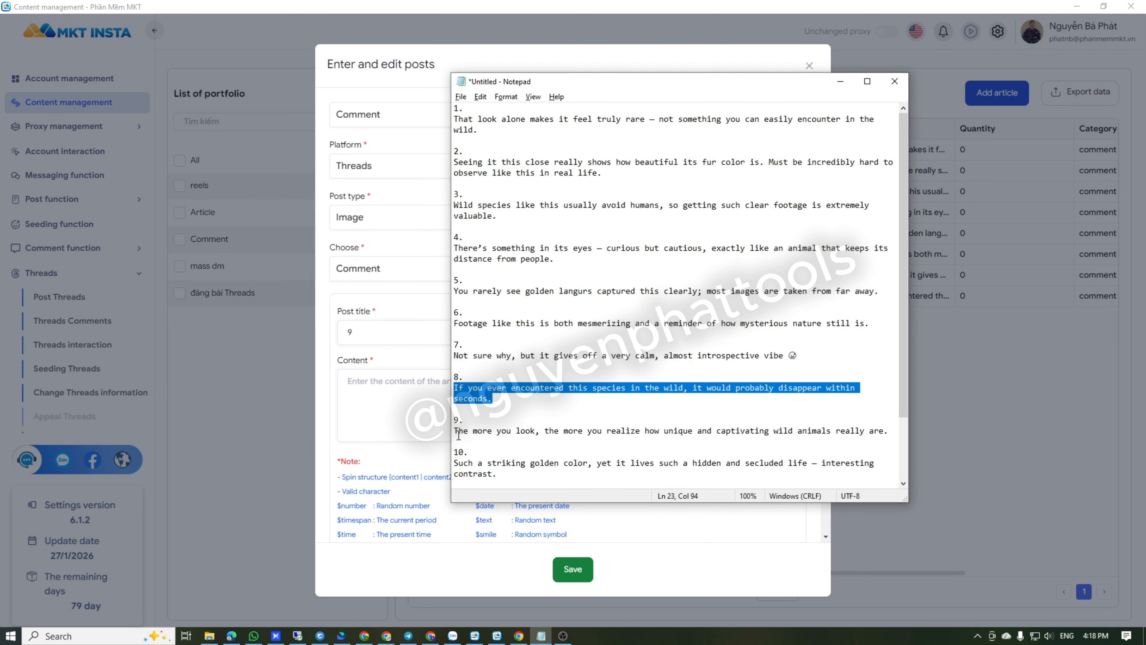
left_click_drag(454, 431, 891, 432)
key("ctrl+c")
key("alt+Tab")
key("ctrl+v")
left_click(572, 569)
Start a tenth post with category Comment, platform Threads and content kind Comment
left_click(997, 92)
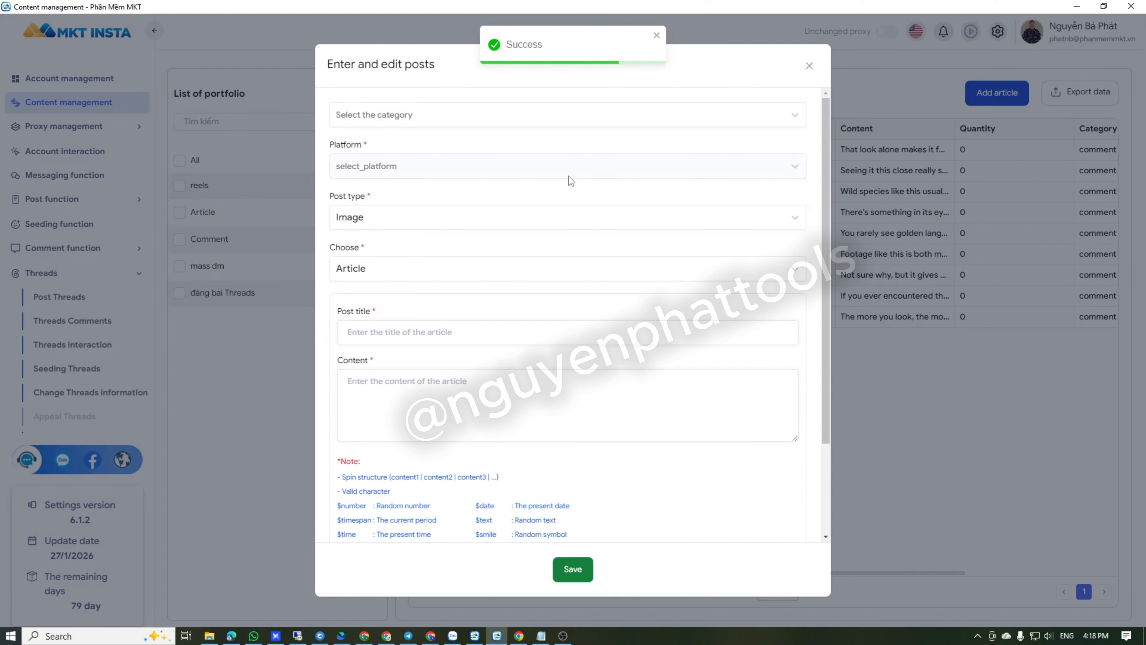
left_click(438, 115)
left_click(383, 195)
left_click(388, 167)
left_click(354, 222)
left_click(337, 271)
left_click(355, 325)
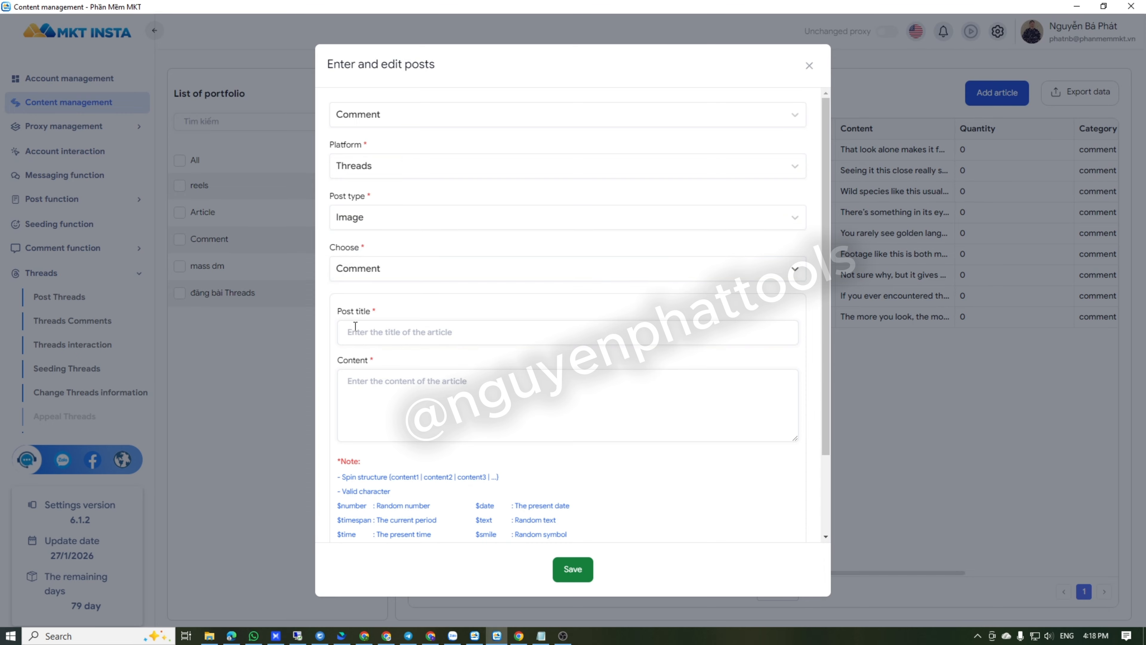
Title the post 10, copy the tenth comment from Notepad into its content and save it
left_click(411, 434)
key("alt+Tab")
scroll(456, 393, "down", 3)
left_click_drag(453, 387, 504, 399)
key("ctrl+c")
key("alt+Tab")
key("ctrl+v")
scroll(539, 474, "down", 3)
left_click(572, 569)
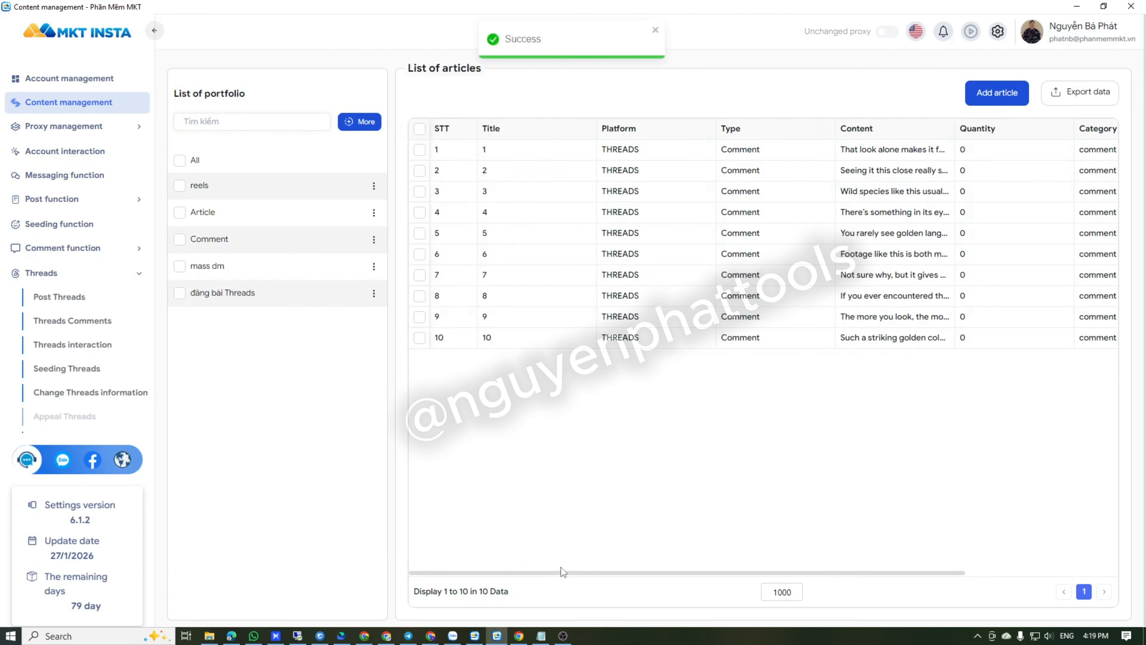
Copy the eleventh comment from Notepad
key("alt+Tab")
left_click_drag(454, 431, 827, 432)
key("ctrl+c")
Add post 11 with category Comment, platform Threads, type Image and content kind Comment, paste the copied comment and save it
left_click(997, 93)
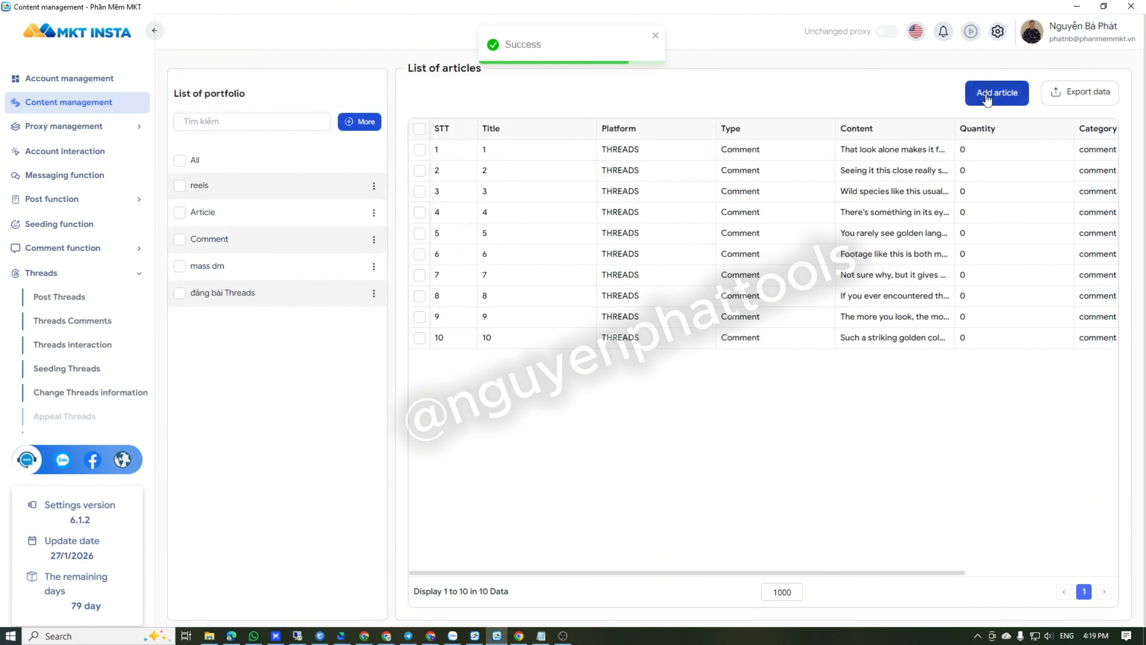
left_click(452, 114)
left_click(409, 192)
left_click(379, 172)
left_click(368, 222)
left_click(362, 218)
left_click(361, 249)
left_click(360, 270)
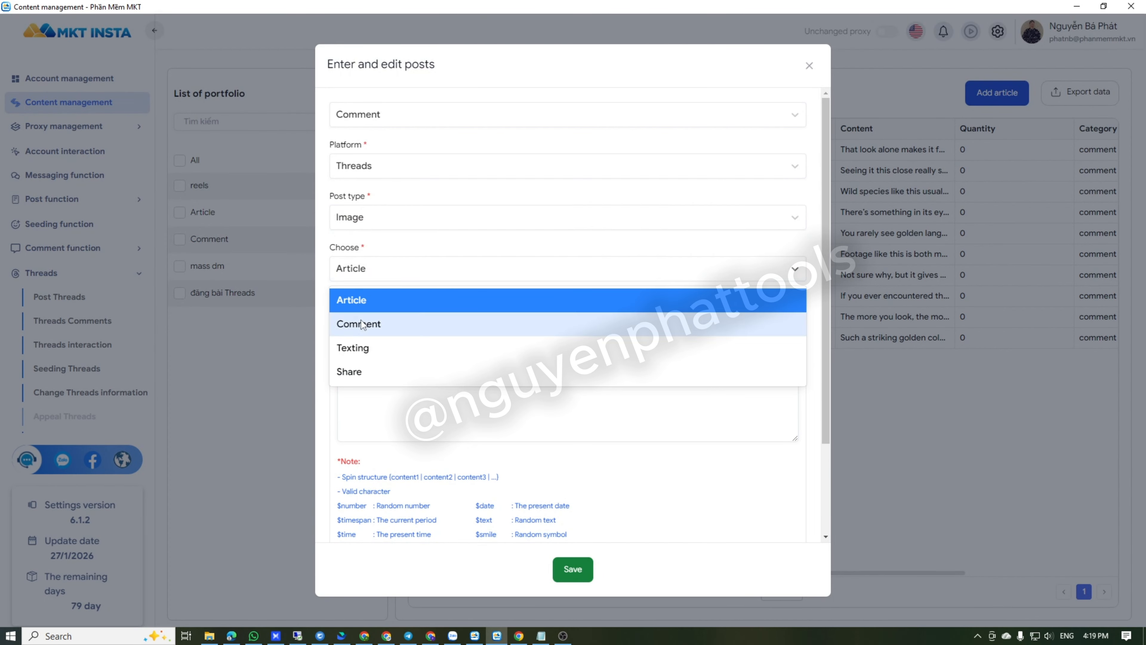
left_click(361, 324)
key("ctrl+v")
left_click(572, 569)
Start a twelfth post with category Comment, platform Threads and content kind Comment
left_click(997, 92)
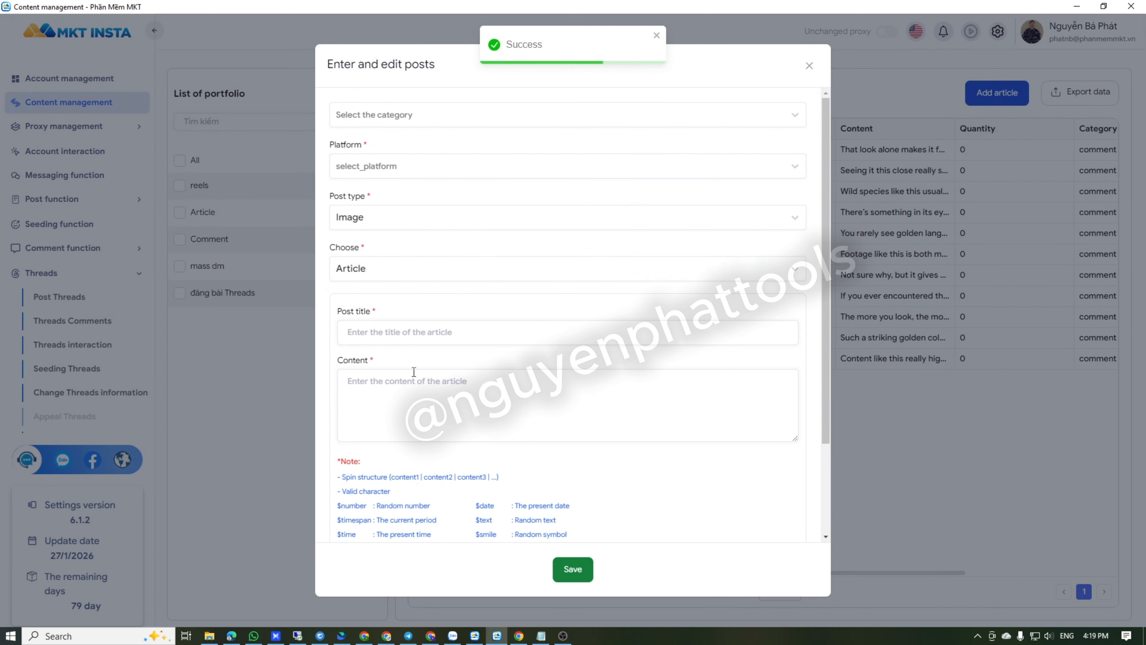
left_click(451, 114)
left_click(382, 195)
left_click(379, 173)
left_click(367, 221)
left_click(361, 268)
left_click(356, 323)
Title the post 12, copy the twelfth comment from Notepad into its content and save it
left_click(356, 343)
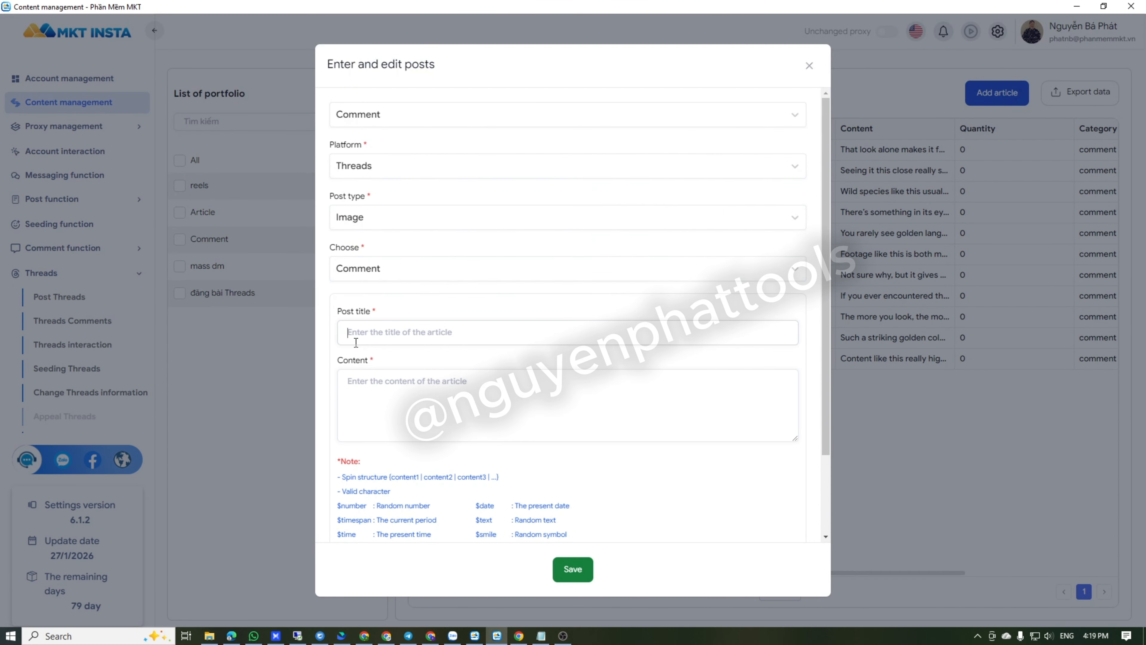
key("alt+Tab")
left_click_drag(453, 469, 832, 469)
key("ctrl+c")
key("alt+Tab")
key("ctrl+v")
left_click(572, 569)
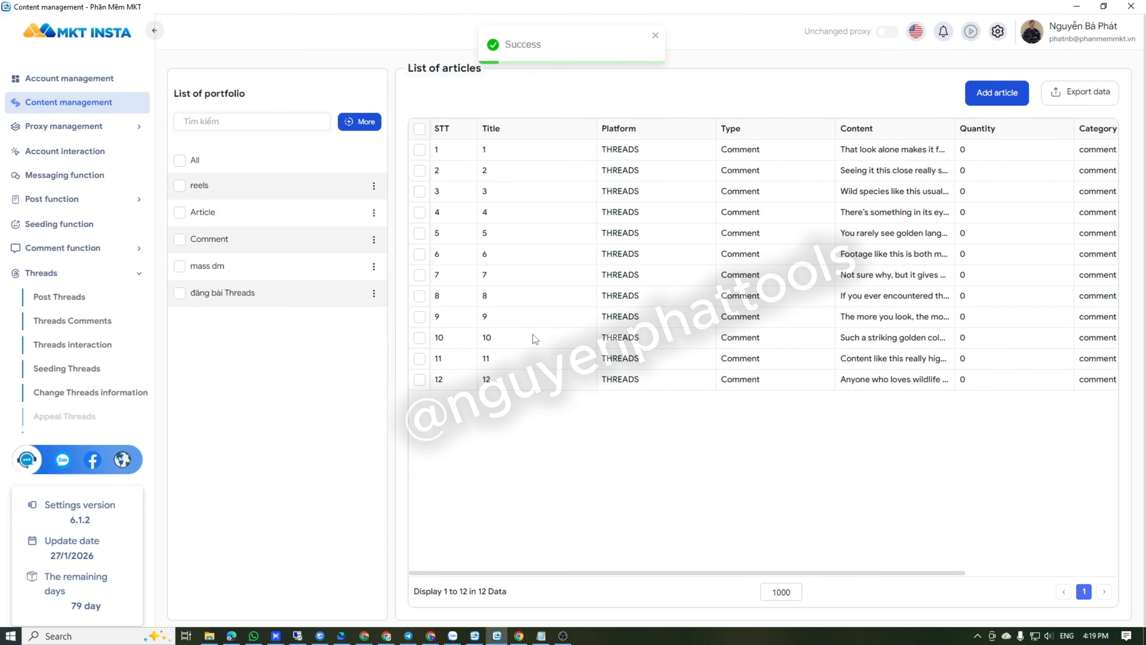
Open the Threads Comments function and limit its account list to the IG & Threads category
left_click(64, 281)
left_click(64, 281)
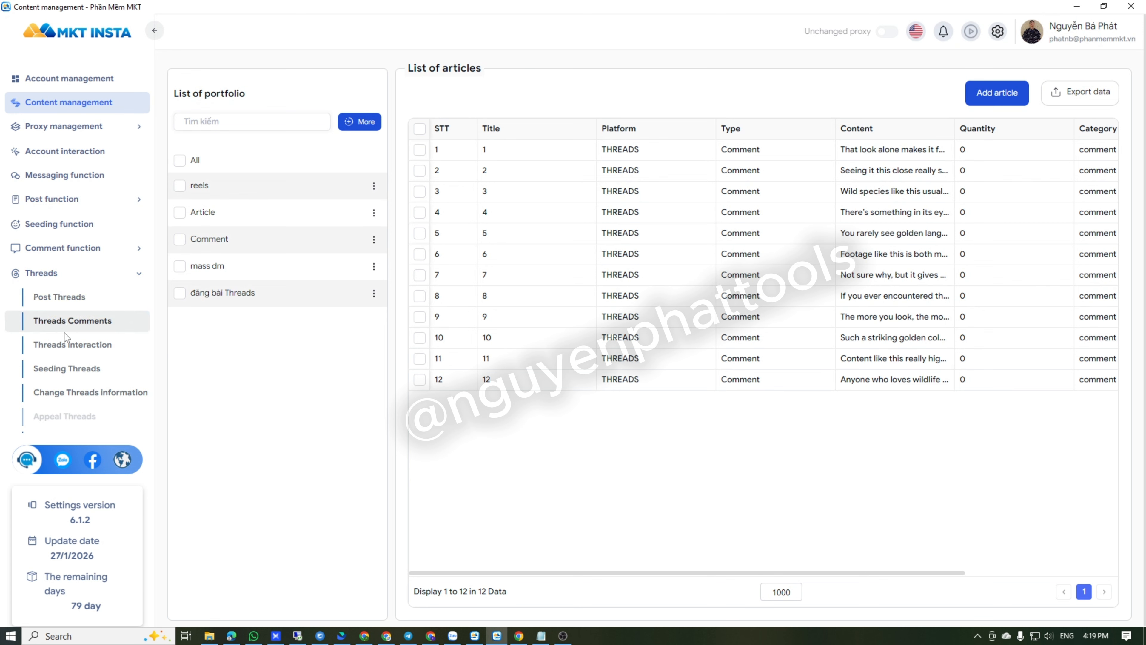
left_click(80, 326)
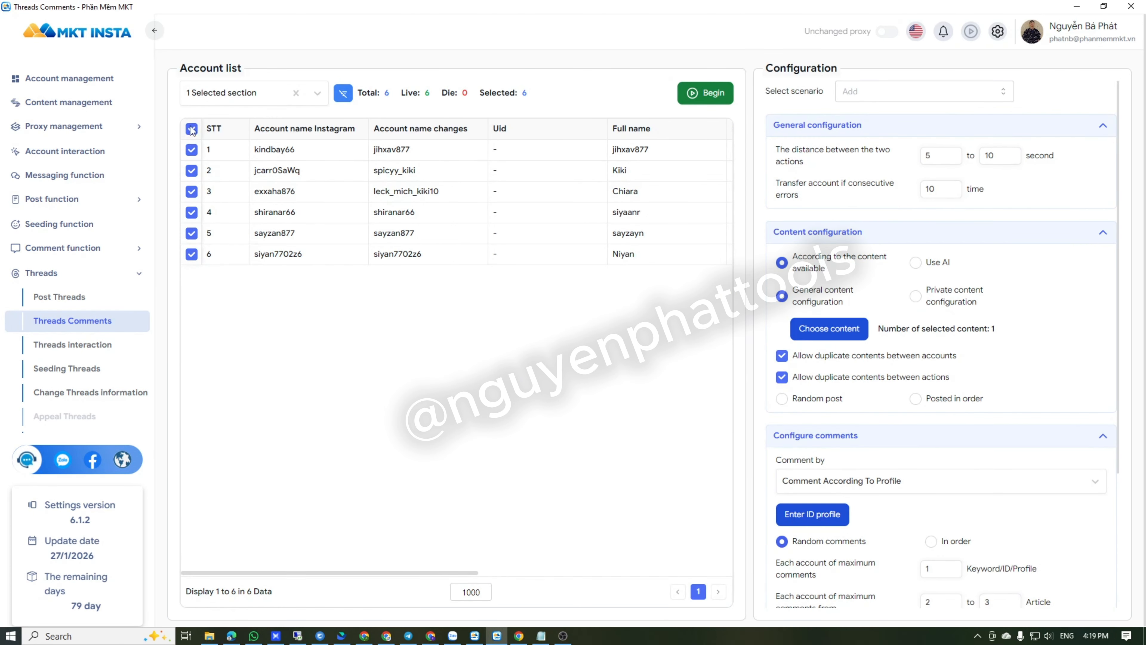
left_click(296, 93)
left_click(318, 93)
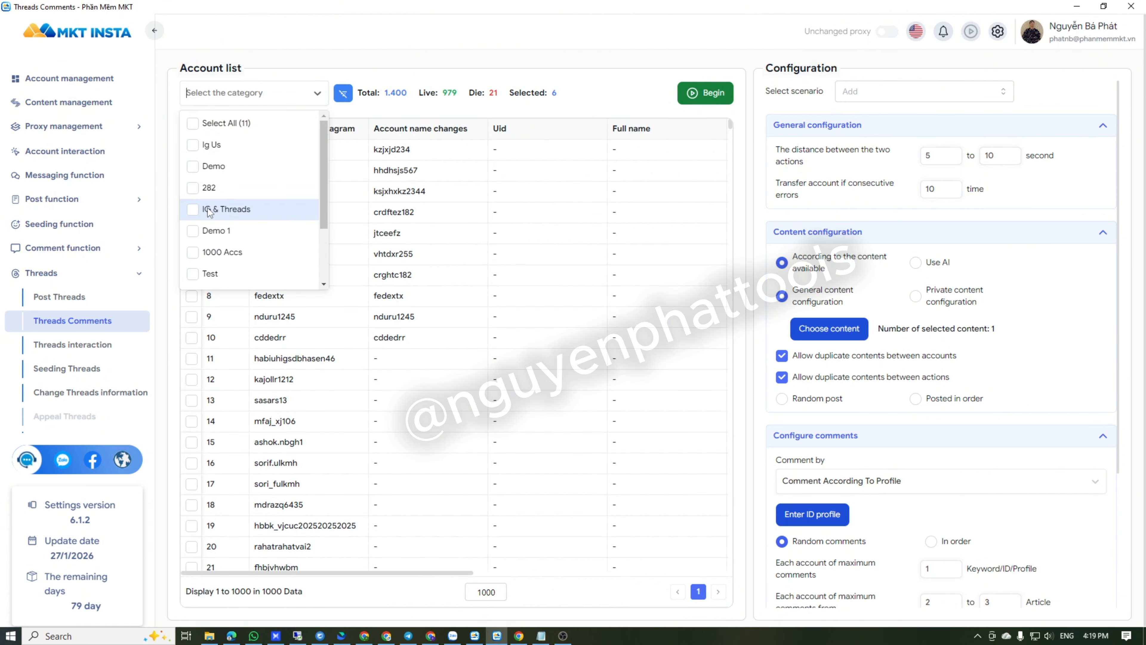
left_click(211, 210)
left_click(479, 77)
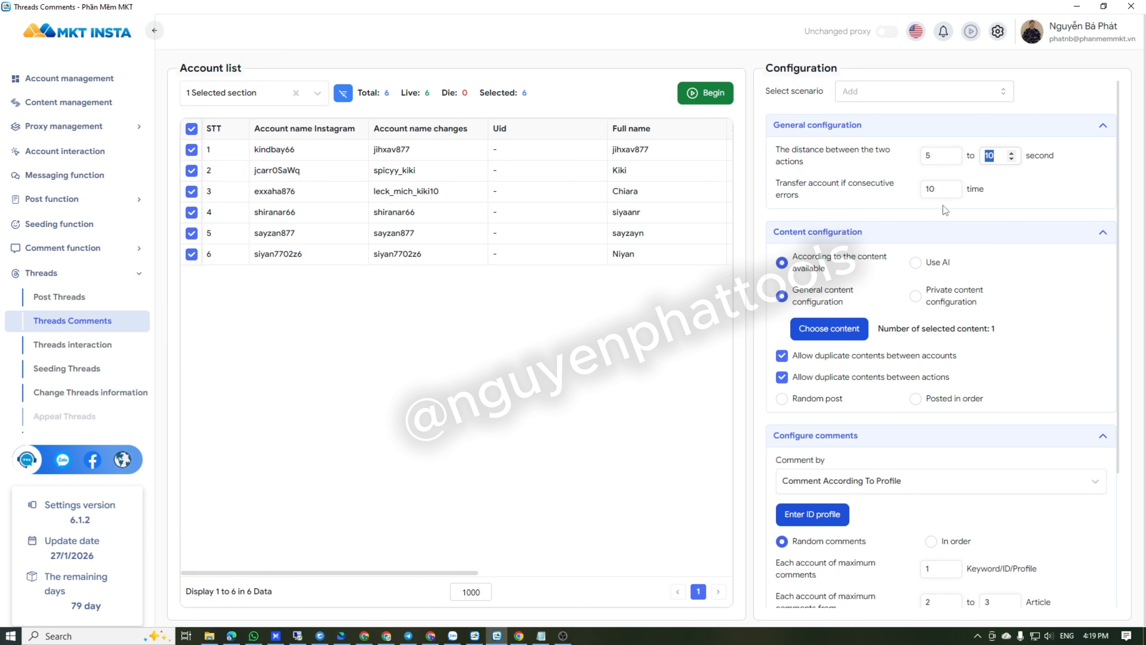
Choose the commenting content by filtering to the Comment category, selecting all listed posts and saving the selection
double_click(939, 191)
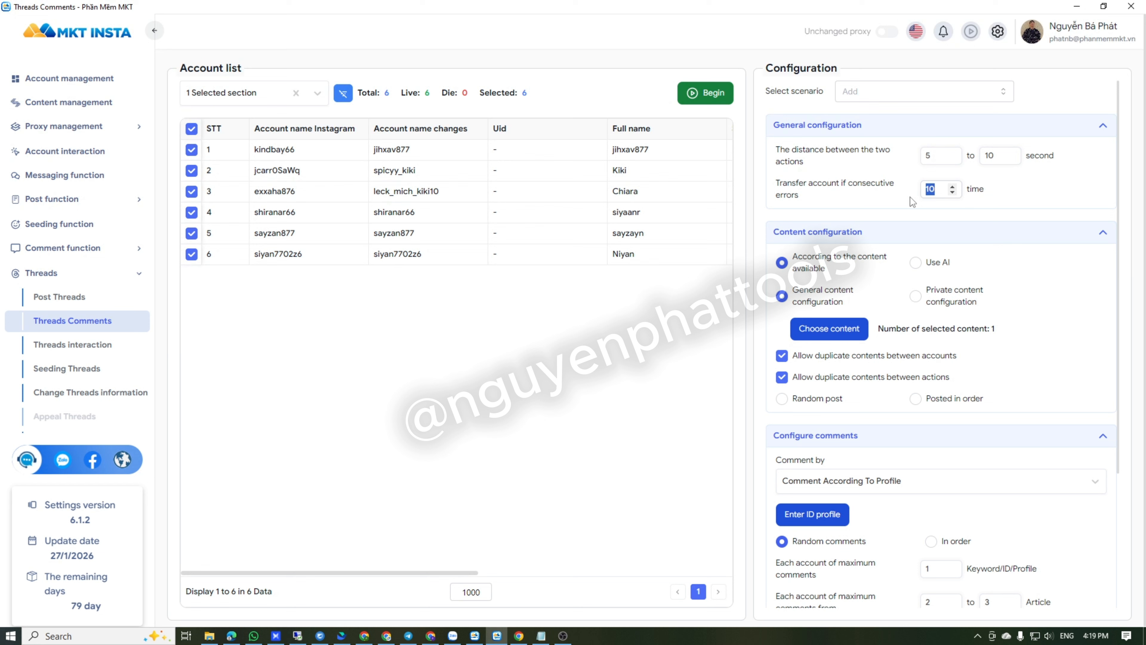
left_click(831, 336)
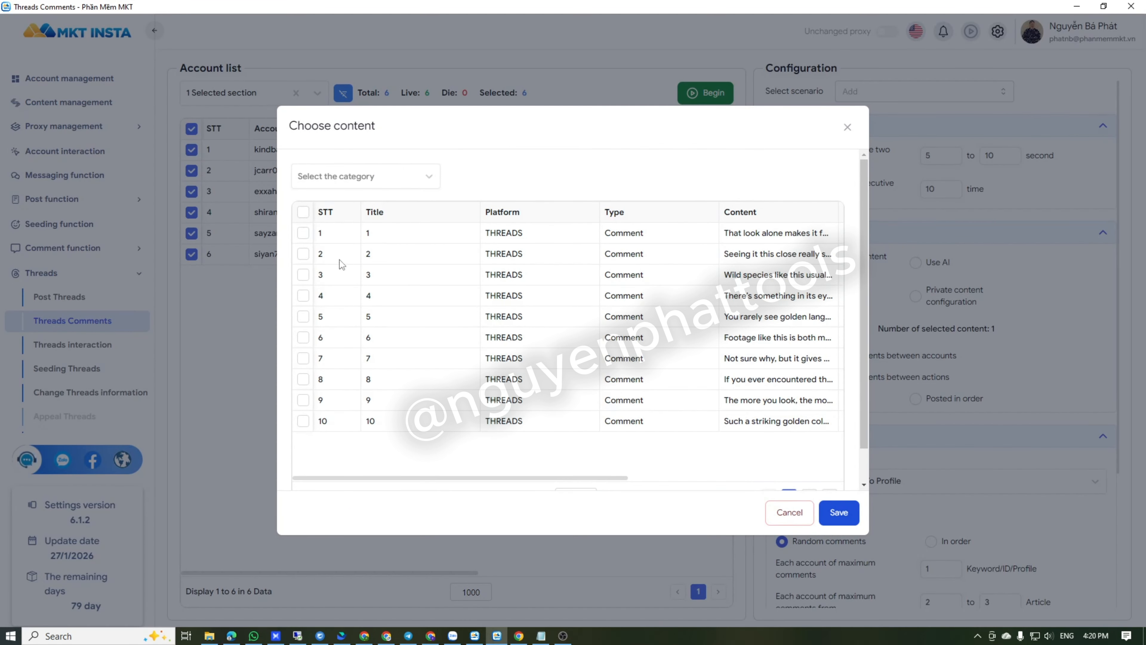
left_click(375, 180)
left_click(378, 271)
left_click(663, 184)
left_click(303, 212)
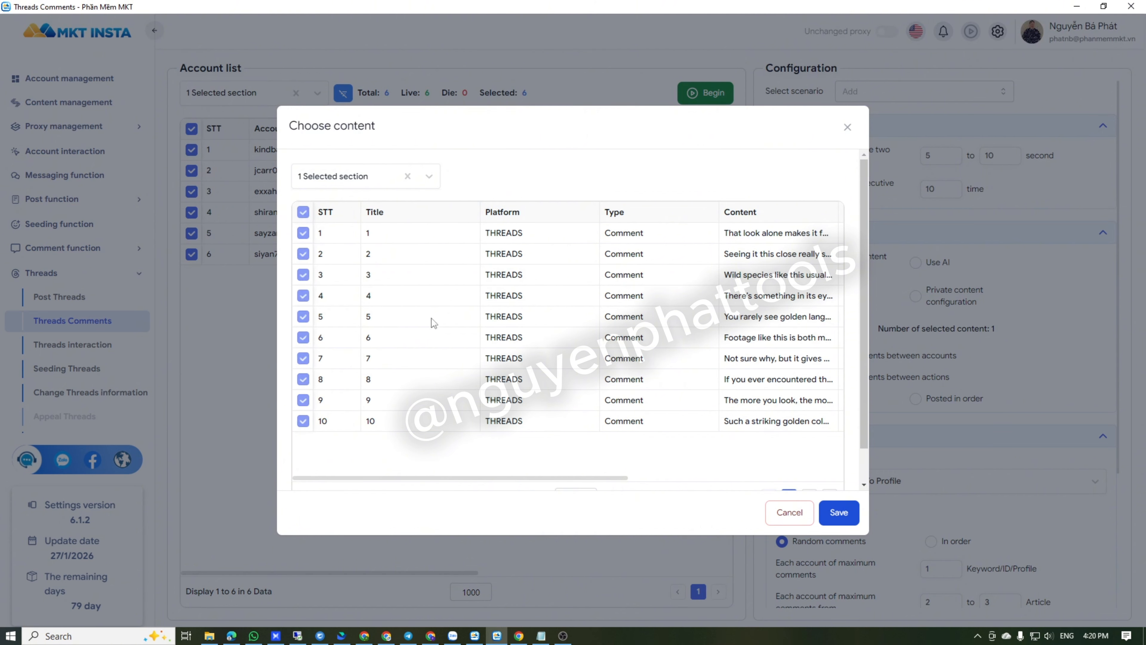
left_click(839, 512)
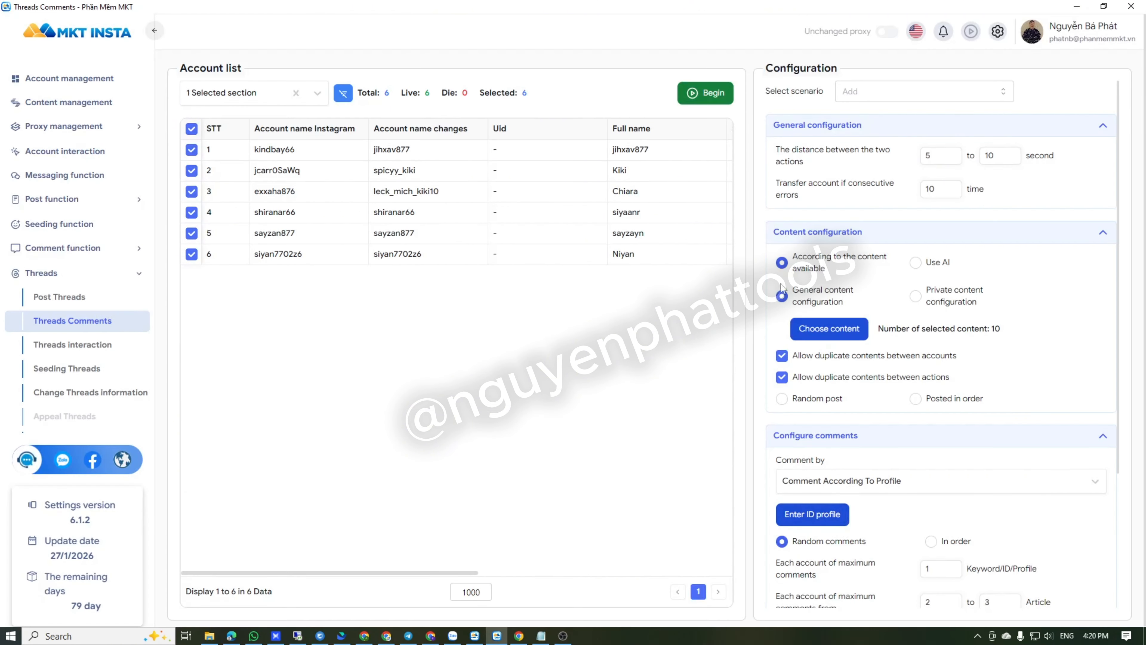
Disallow duplicate contents between accounts and between actions, and set the content order to Random post
left_click(782, 357)
left_click(783, 378)
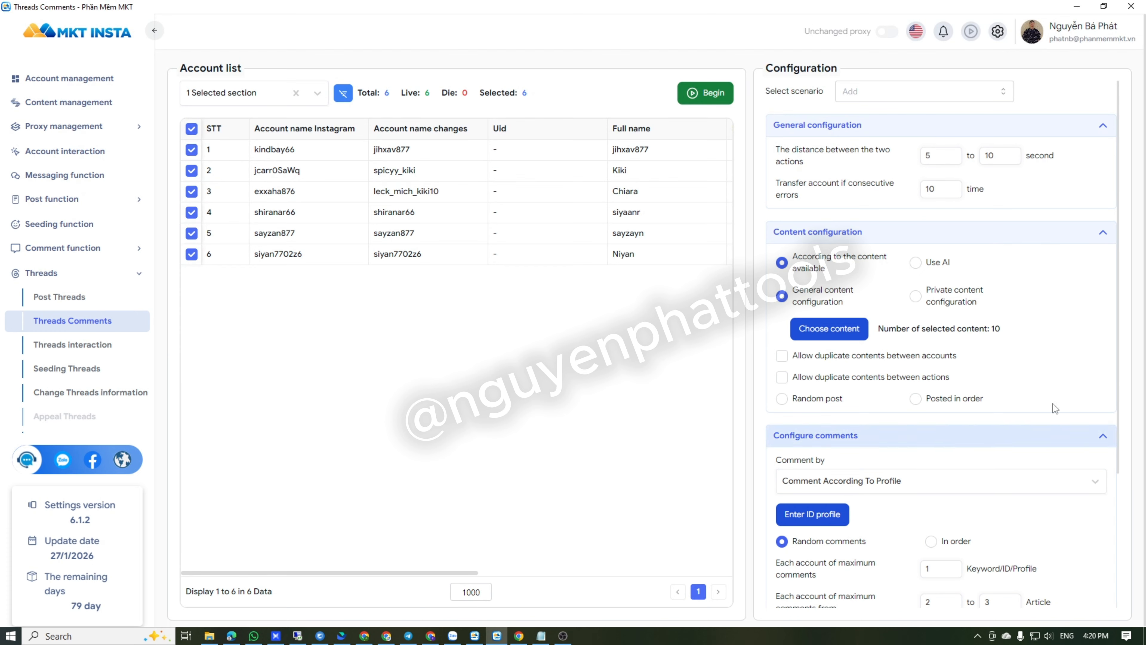
scroll(954, 389, "down", 1)
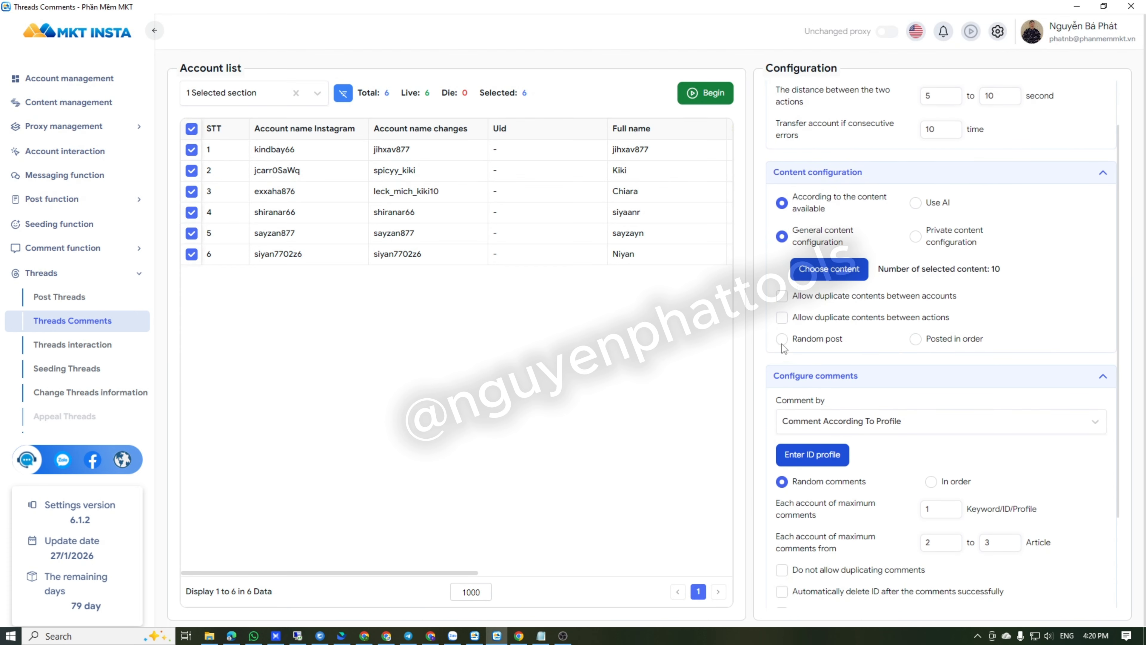
scroll(1052, 339, "down", 2)
Set the comment method to Comments According To The Article ID and open the article ID list
left_click(842, 308)
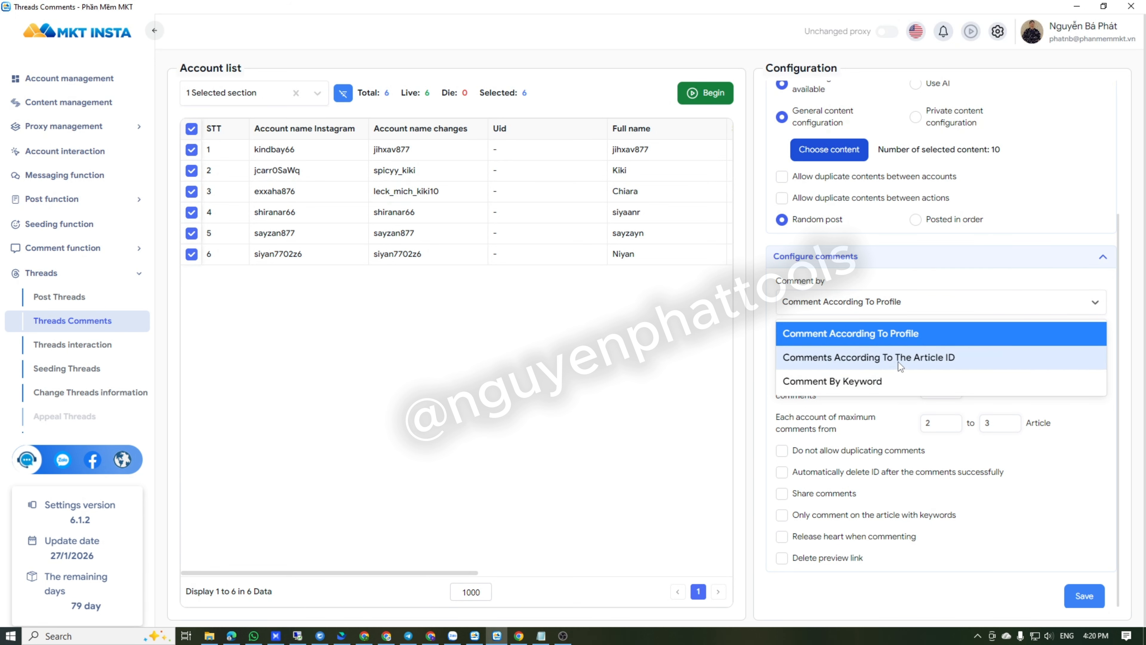
left_click(952, 364)
left_click(848, 347)
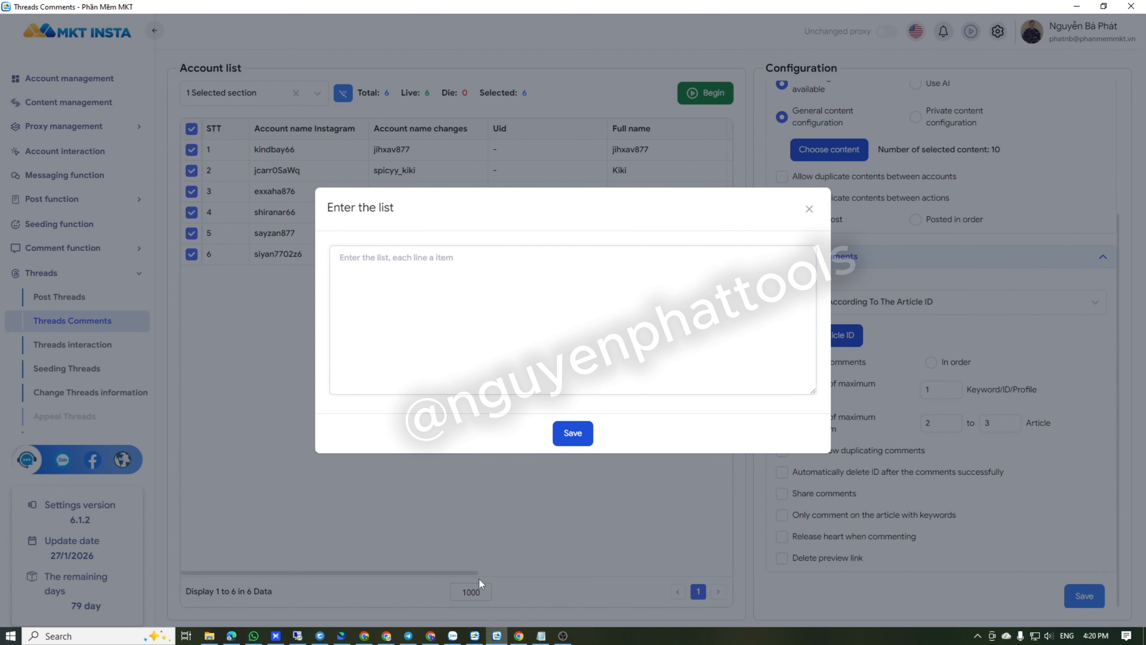
Copy the golden langur post's link from Threads in Chrome, paste it into the article ID list and save
left_click(519, 636)
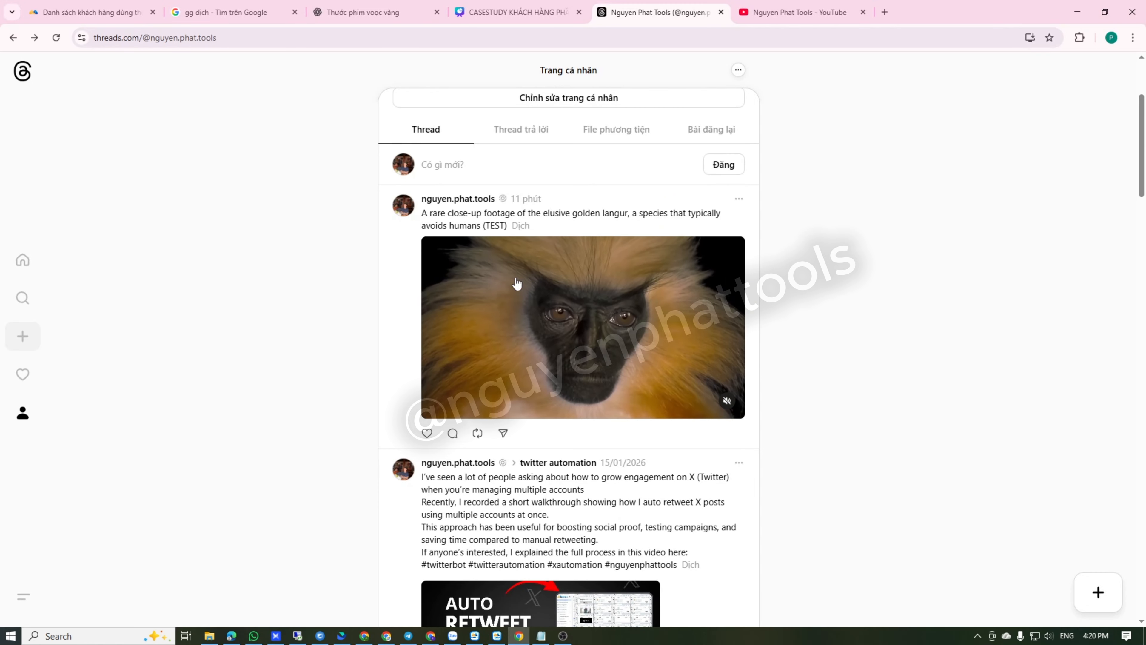
left_click(504, 434)
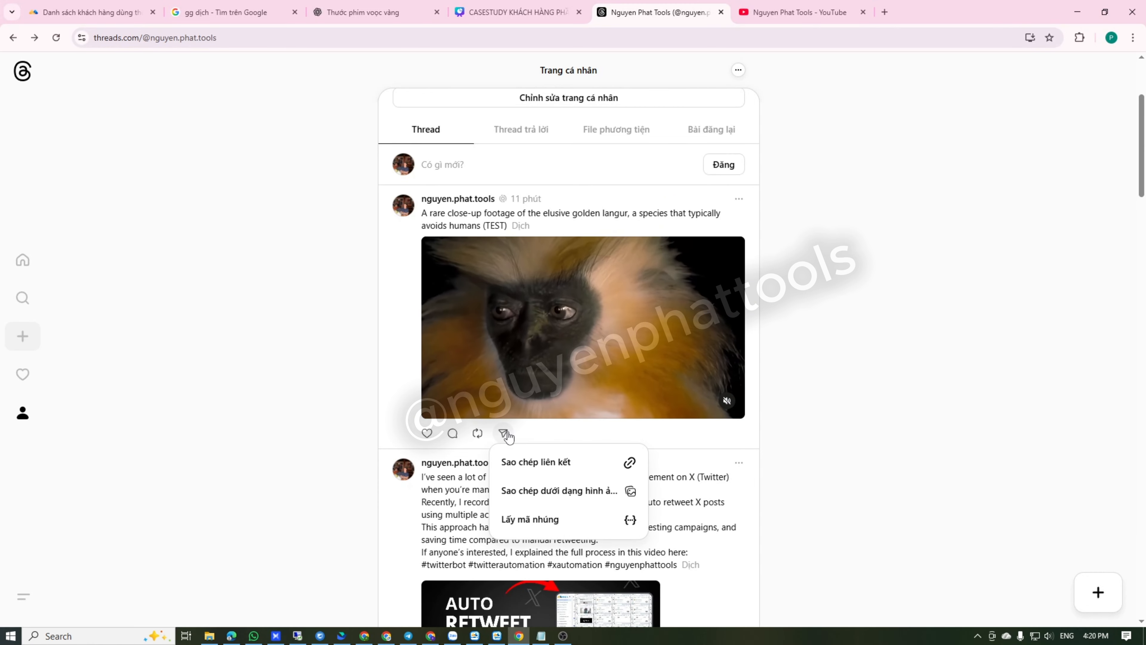
left_click(533, 469)
key("alt+Tab")
left_click(488, 309)
key("ctrl+v")
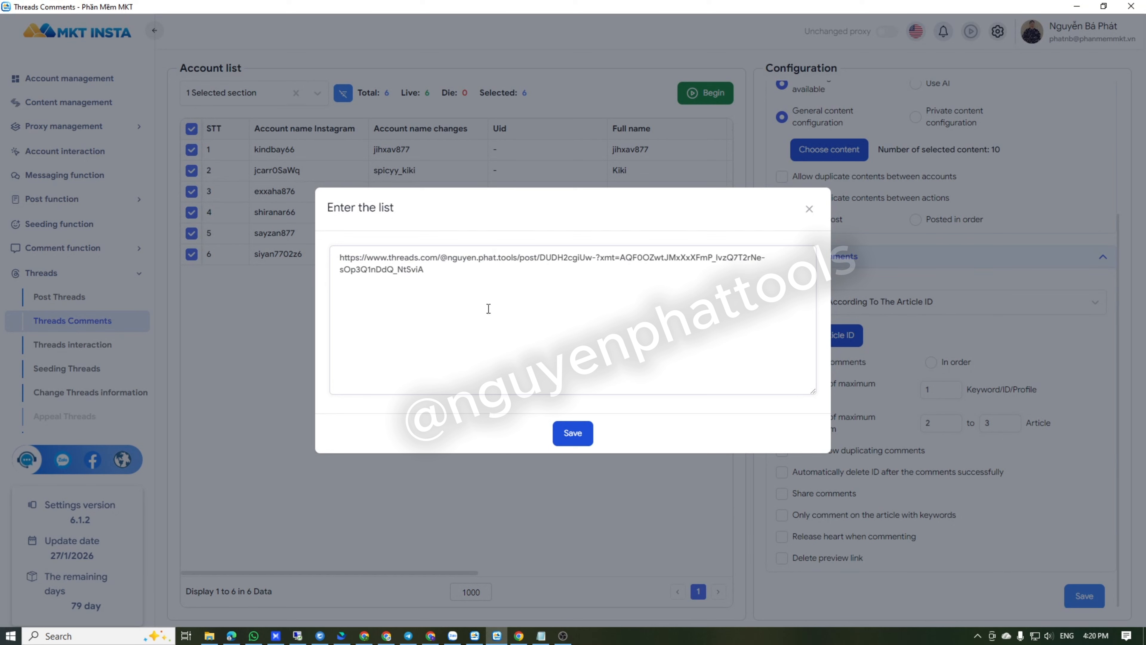
left_click(571, 434)
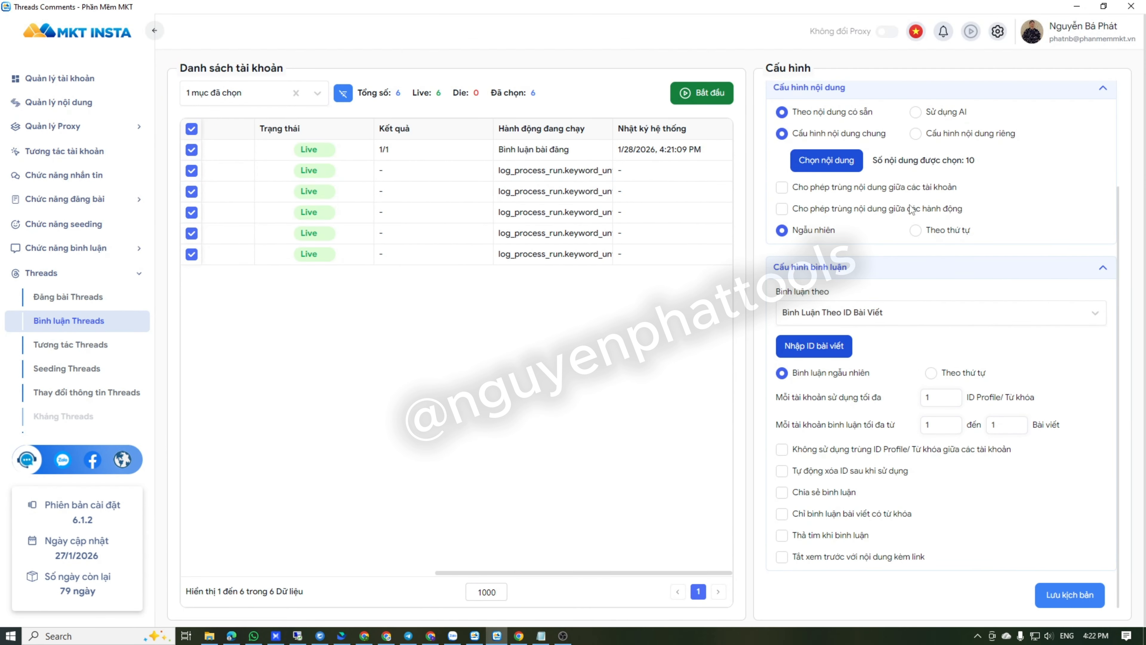
Switch the interface language from Vietnamese to English
left_click(926, 36)
left_click(916, 84)
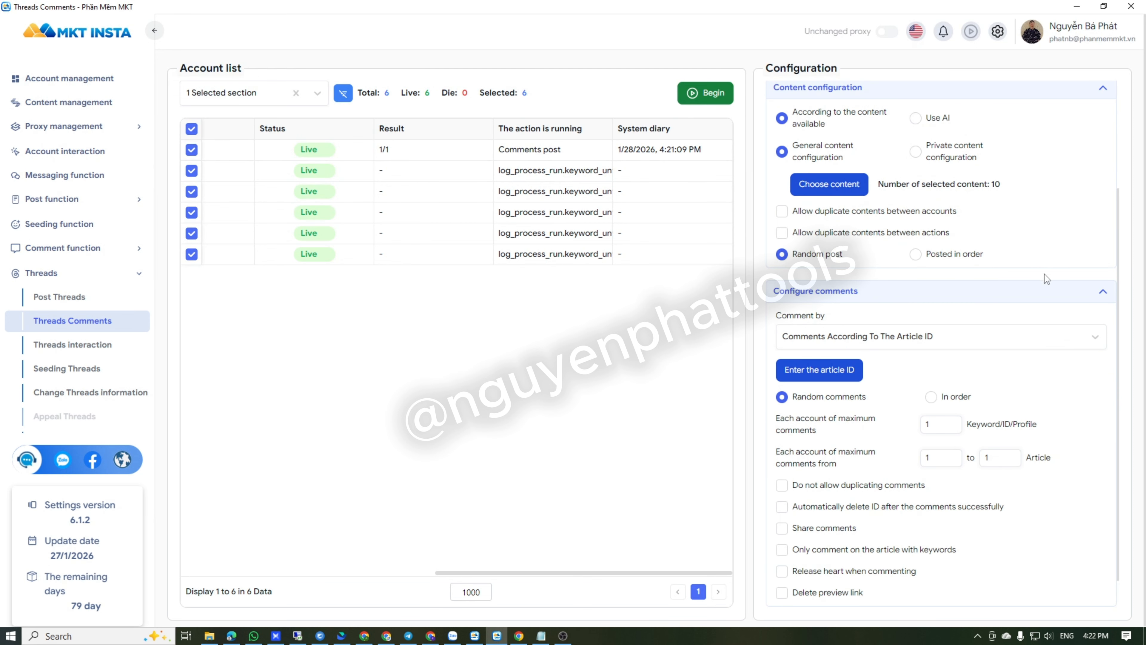
Start the automatic Threads commenting run on the six selected accounts
scroll(1041, 316, "up", 2)
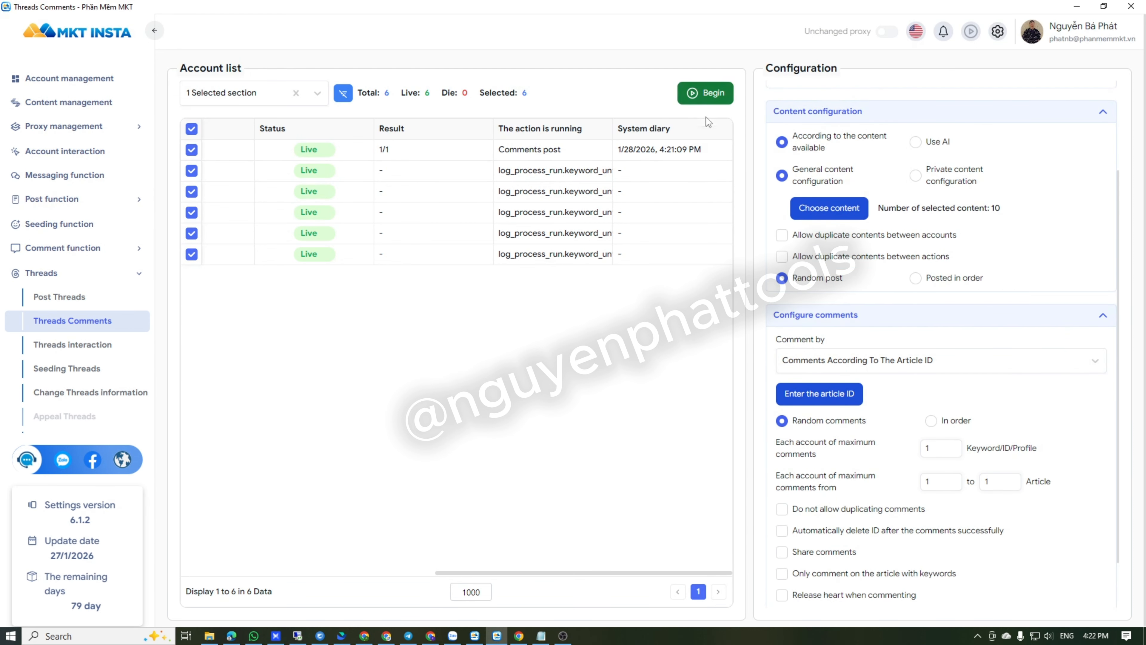
left_click(706, 93)
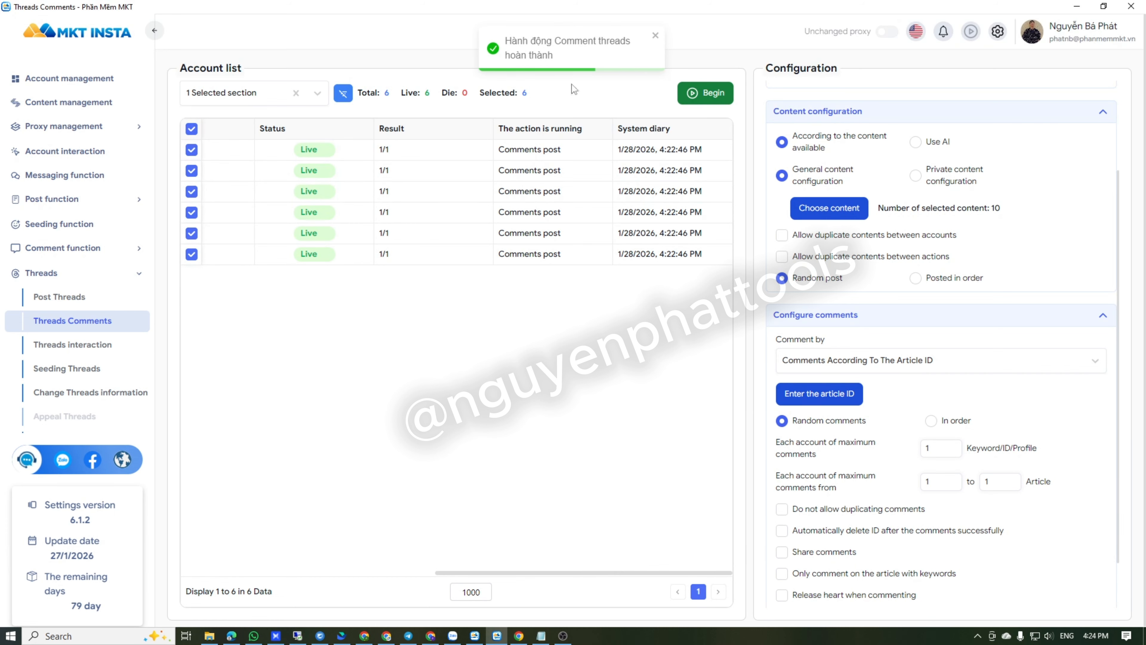
Open the Threads interaction history and display the Comment Threads History records
scroll(77, 352, "down", 3)
left_click(81, 346)
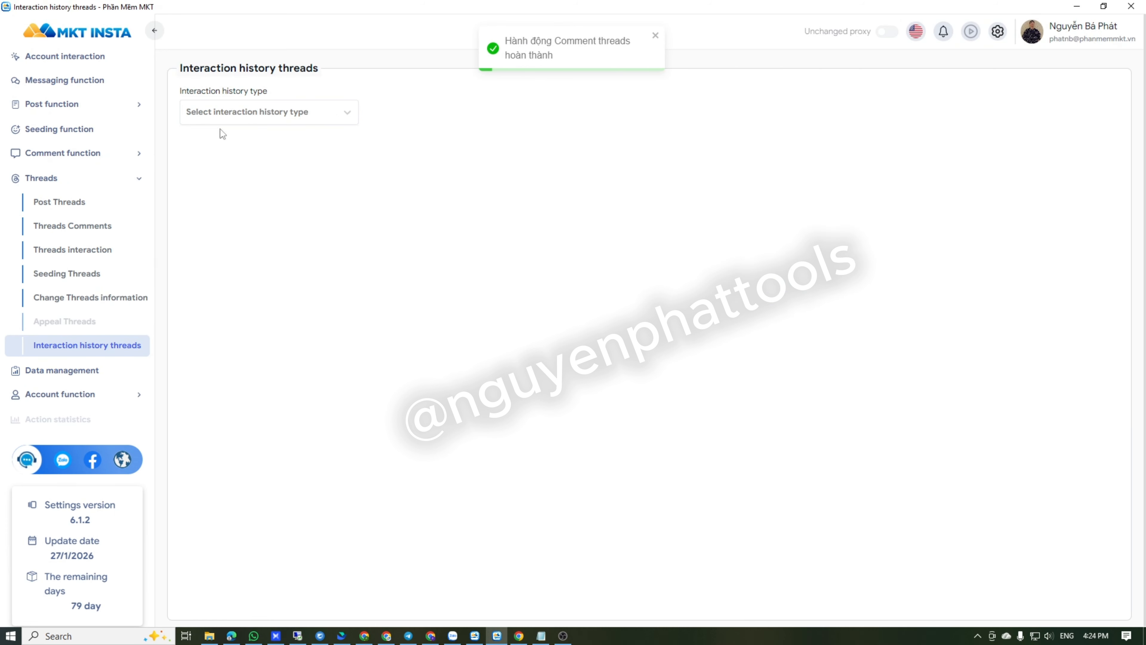
left_click(222, 118)
left_click(240, 170)
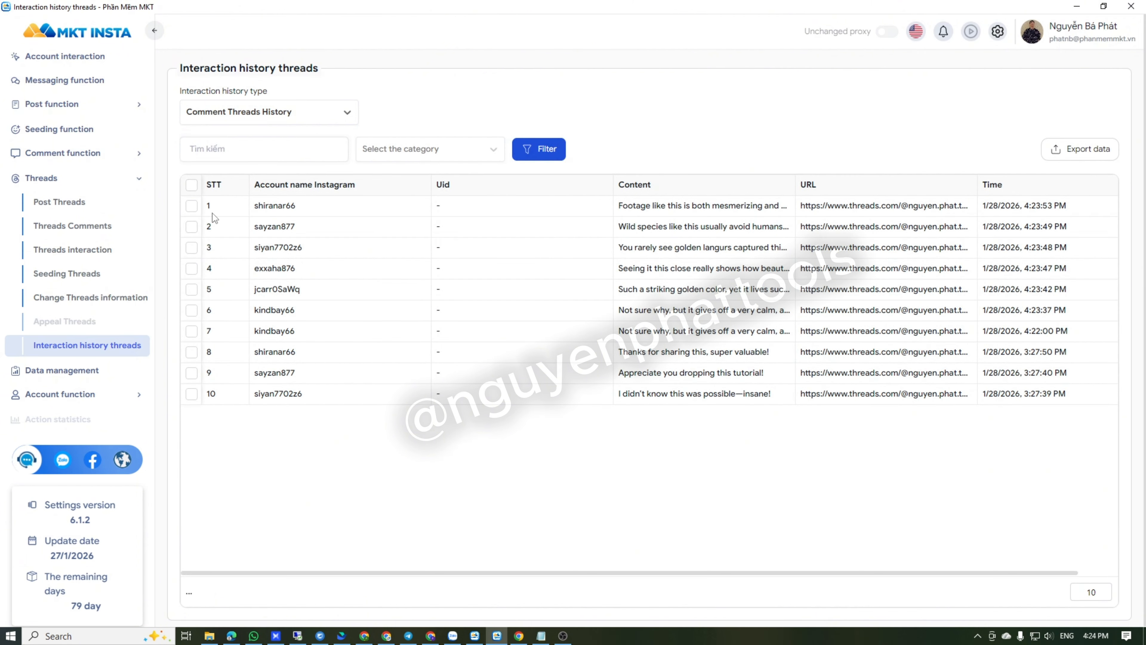
left_click(191, 185)
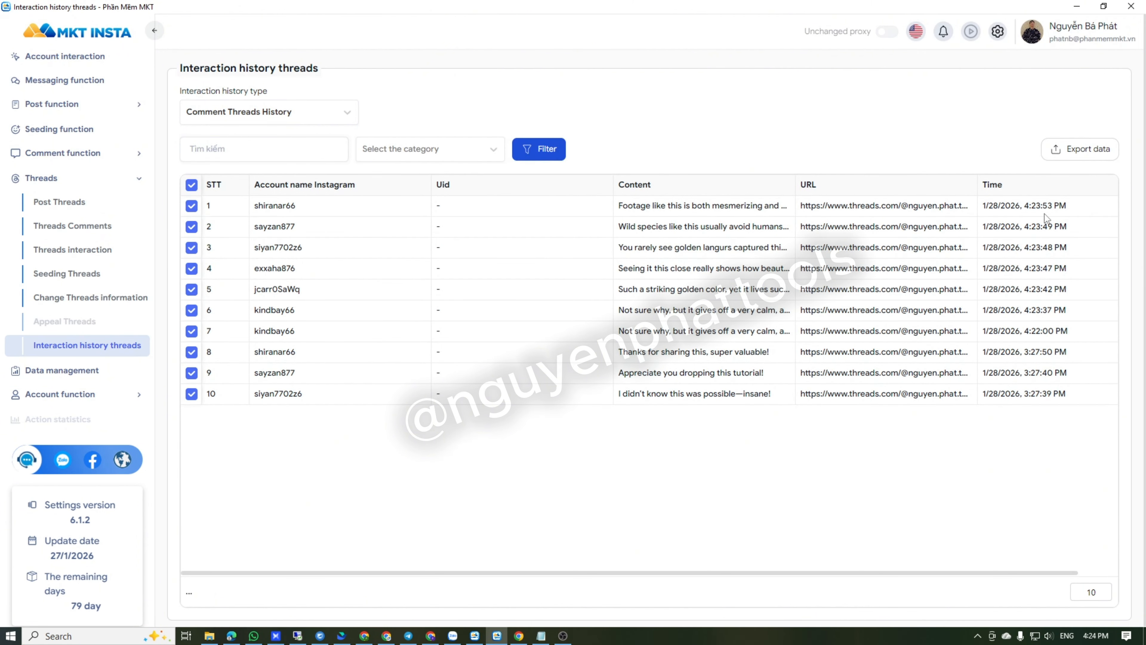
left_click(191, 185)
Copy the post URL from the newest comment history record and open it in a new Chrome tab
left_click(191, 205)
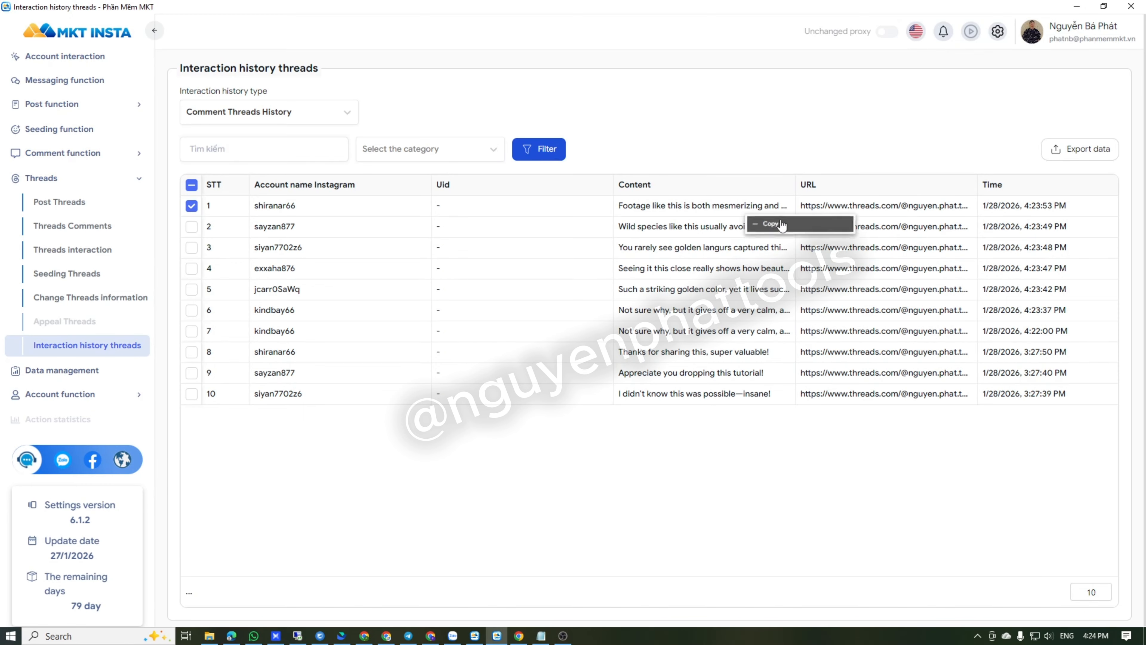
key("ctrl+c")
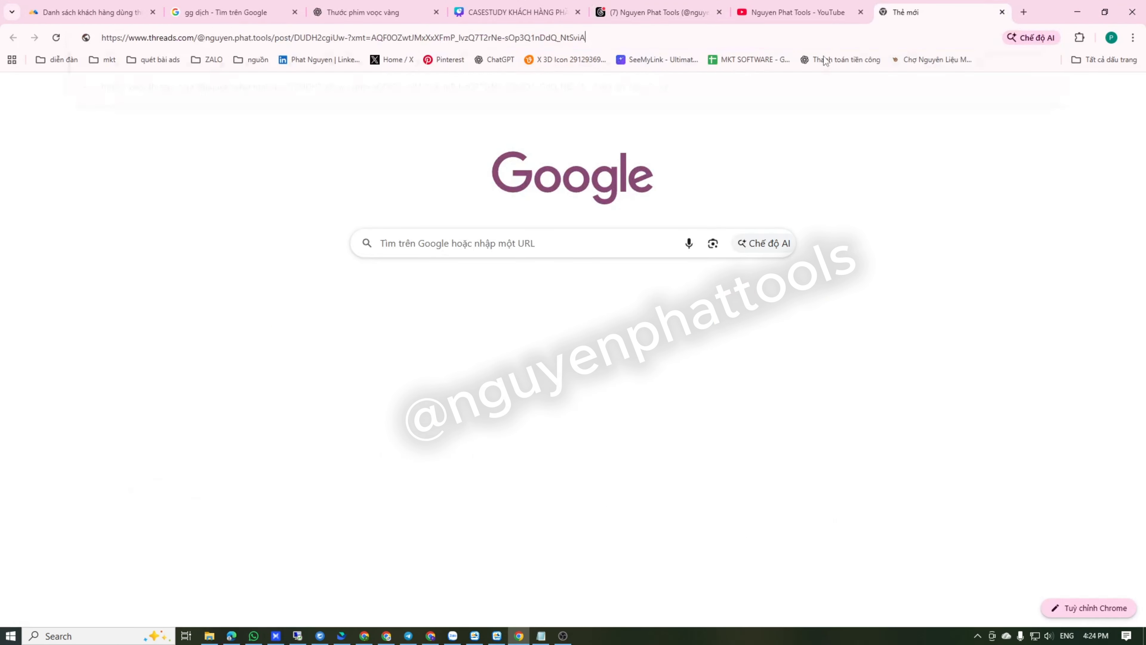
key("Return")
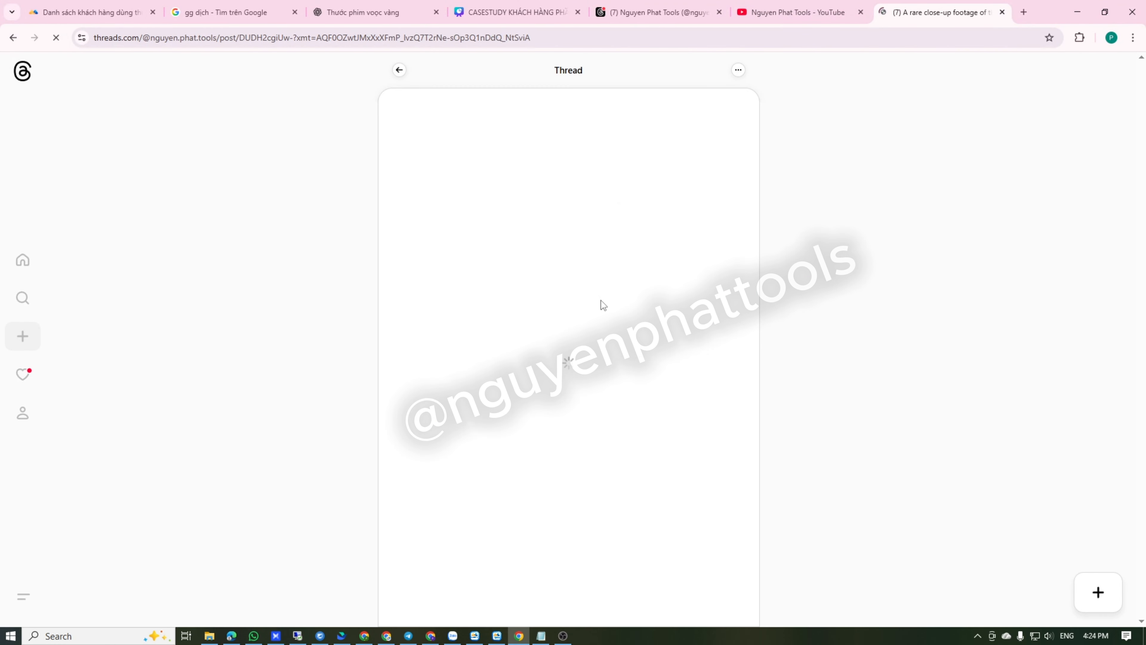
Review the accounts and comments listed under the golden langur post
scroll(595, 320, "down", 5)
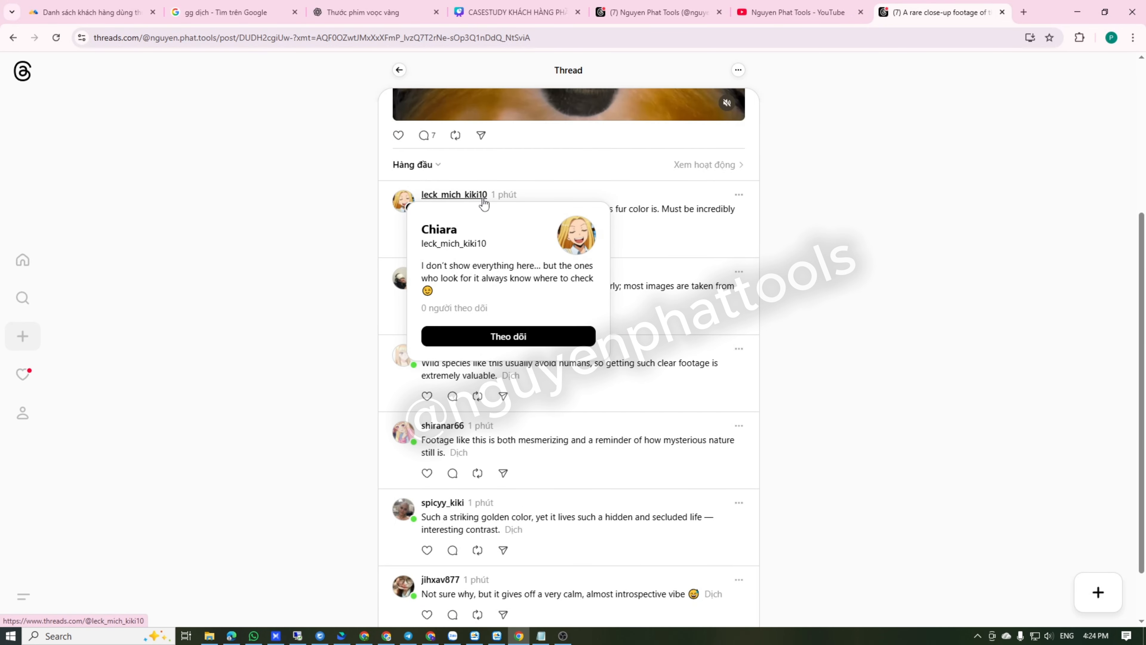
scroll(481, 200, "down", 2)
scroll(494, 576, "up", 2)
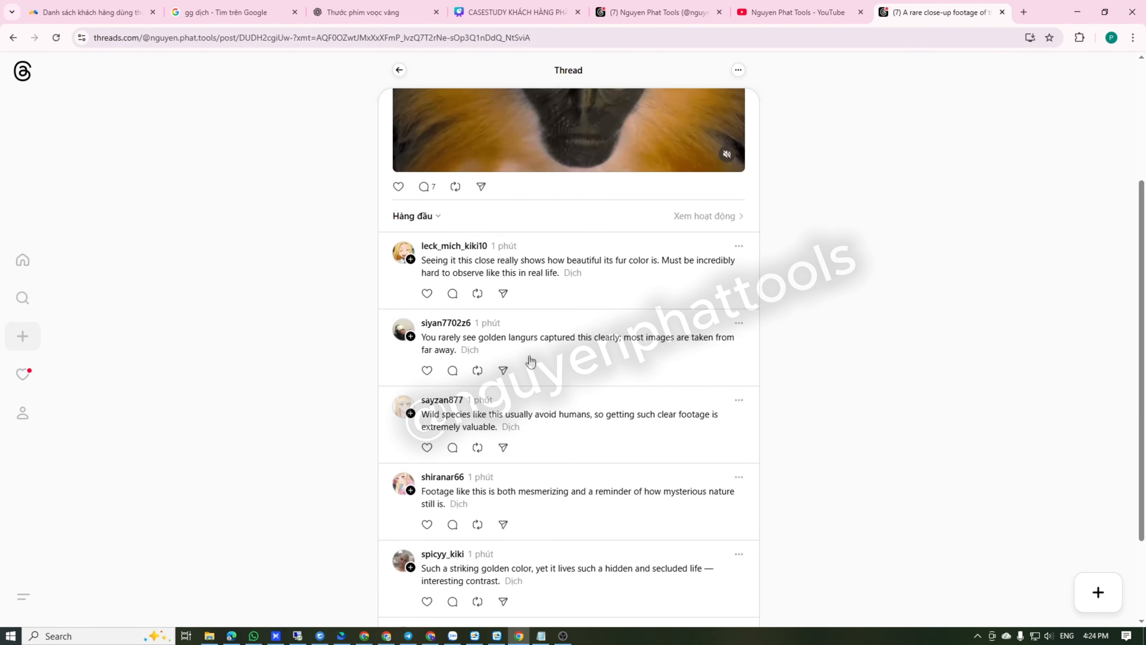
scroll(501, 578, "down", 2)
scroll(575, 552, "up", 6)
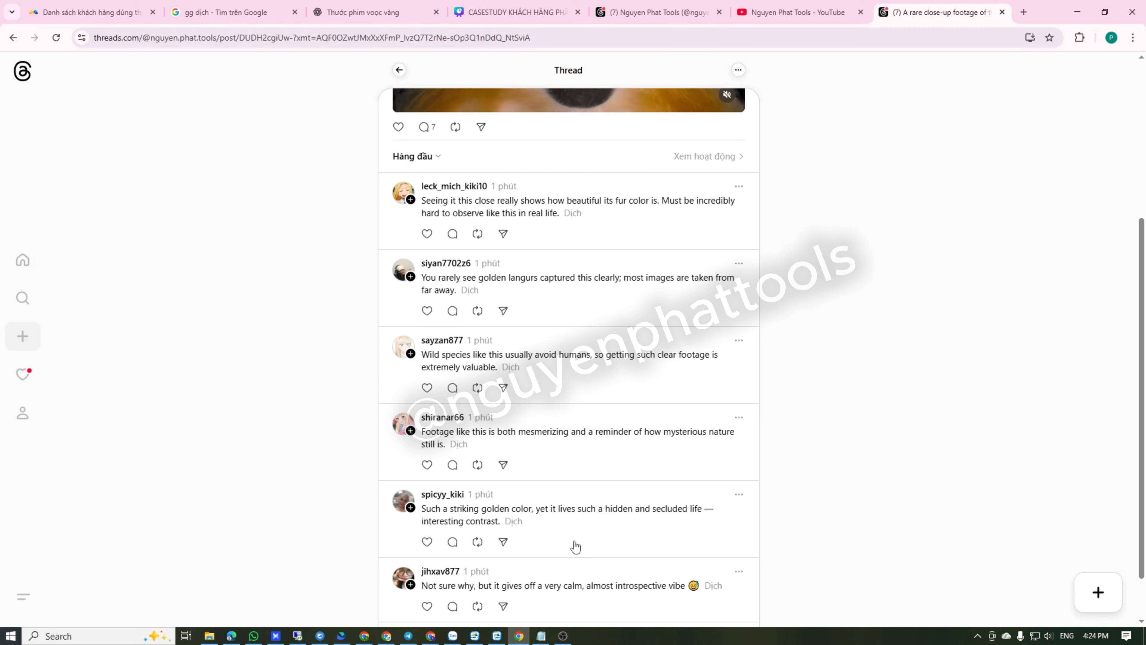
Check the first commenter's profile replies for the golden langur comment, and return to the post
left_click(451, 424)
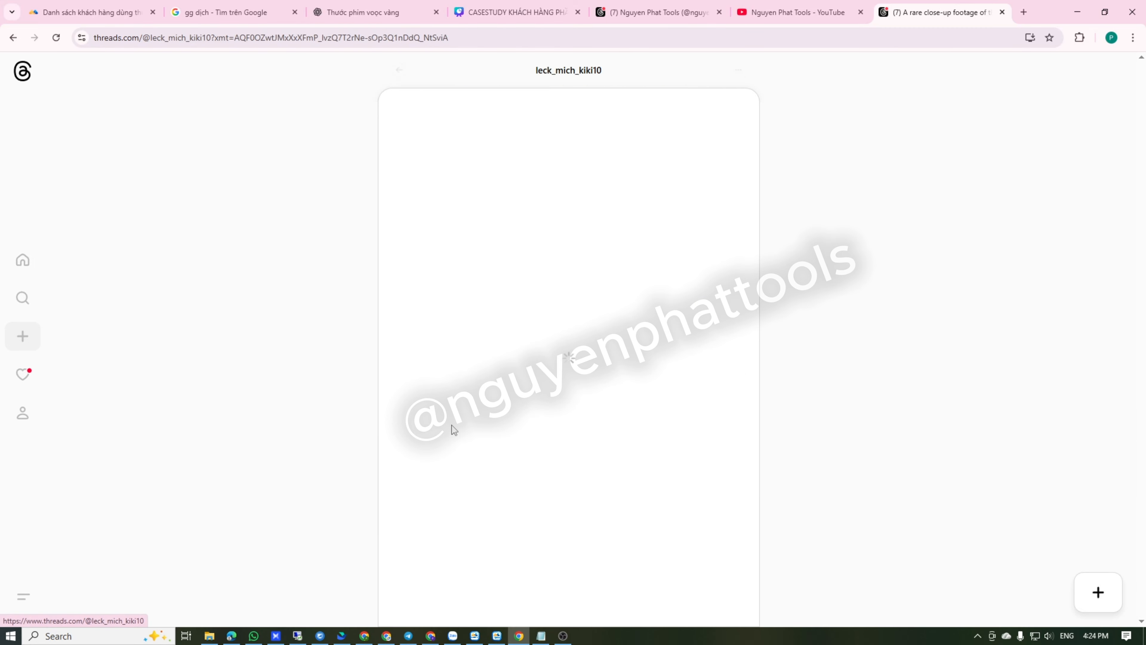
left_click(517, 270)
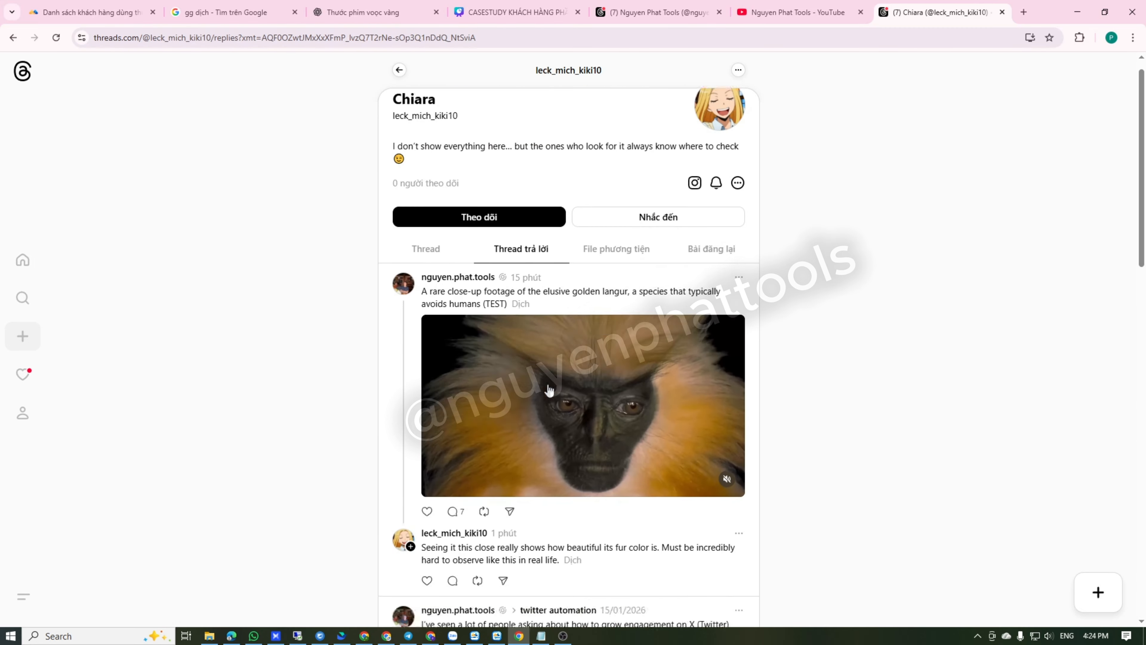
scroll(510, 330, "down", 5)
scroll(509, 329, "up", 5)
left_click(397, 70)
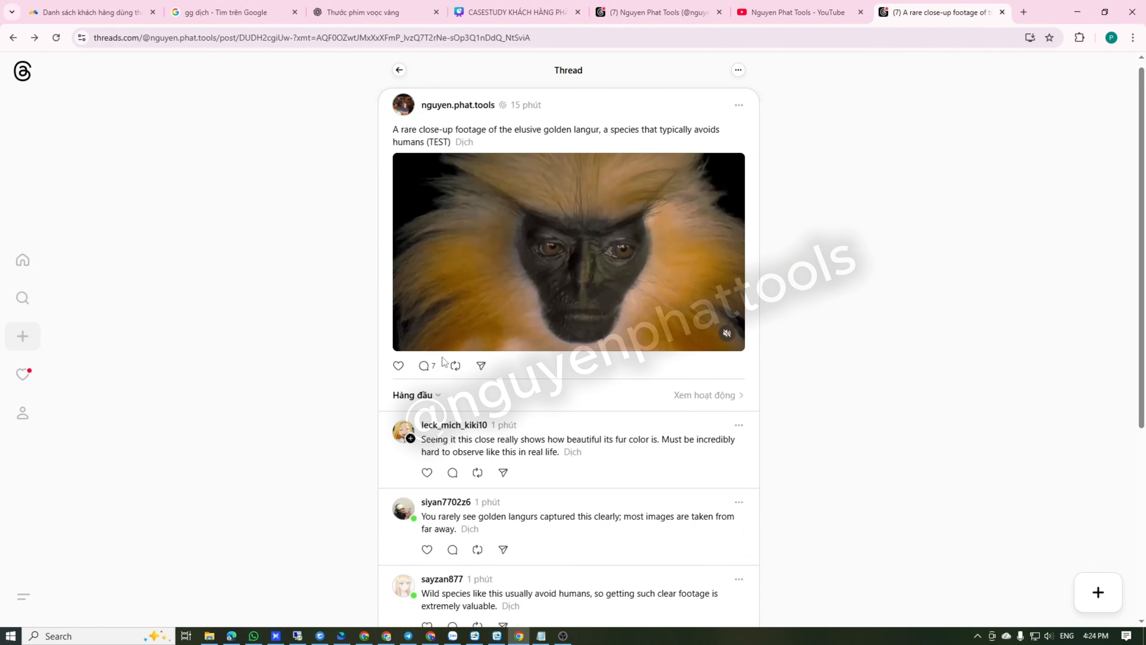
Open the second commenter's profile and show its replies
scroll(445, 384, "down", 1)
left_click(442, 442)
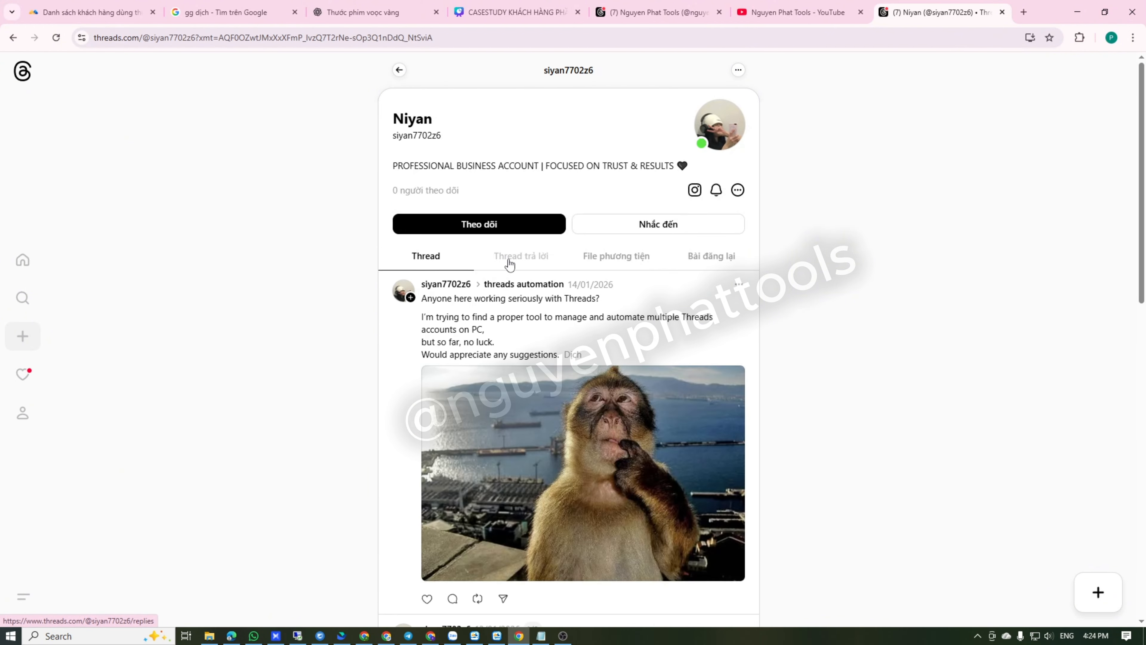
left_click(509, 257)
Translate the profile page into English and check the account's reply under the golden langur post
right_click(807, 166)
left_click(906, 381)
left_click(1023, 62)
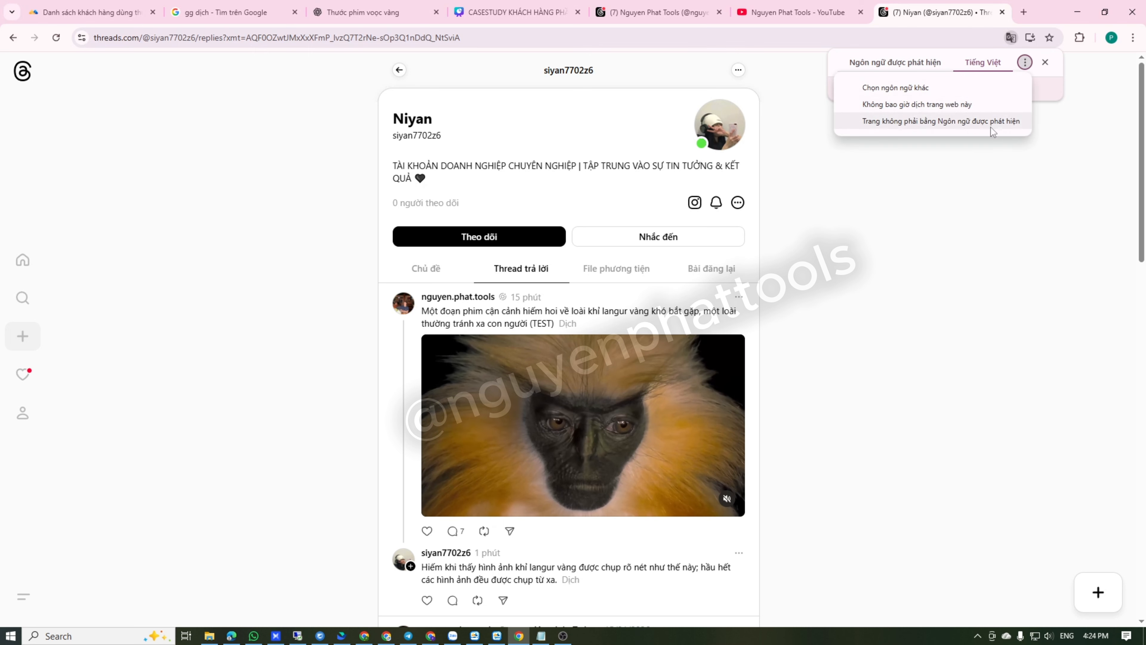
left_click(924, 86)
left_click(996, 87)
left_click(898, 180)
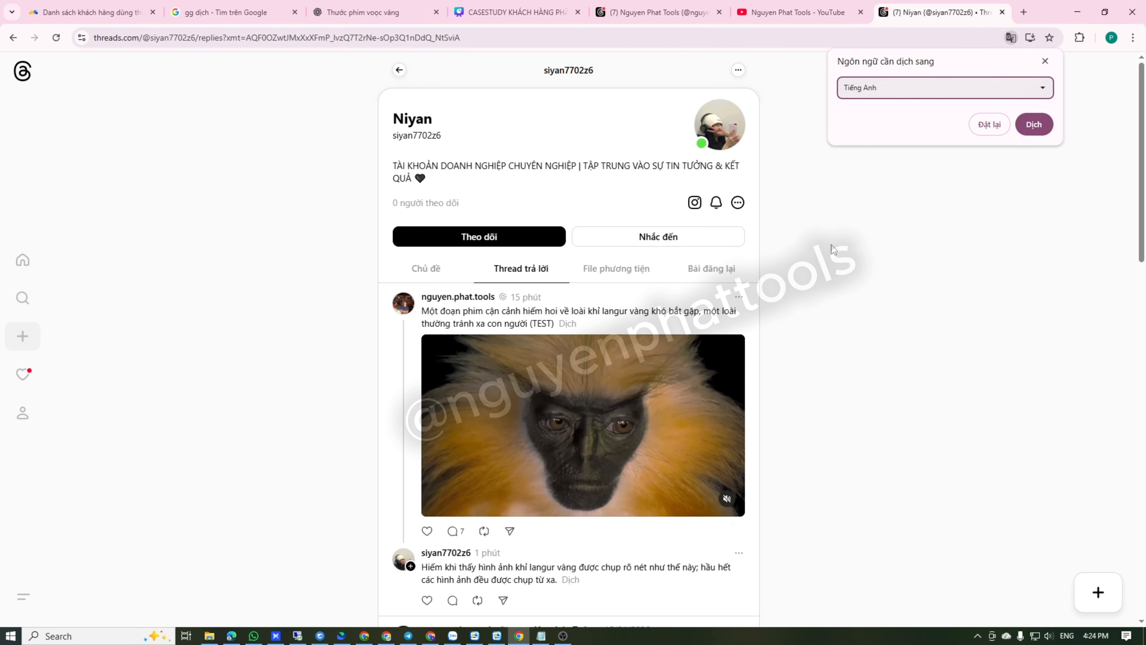
left_click(1032, 125)
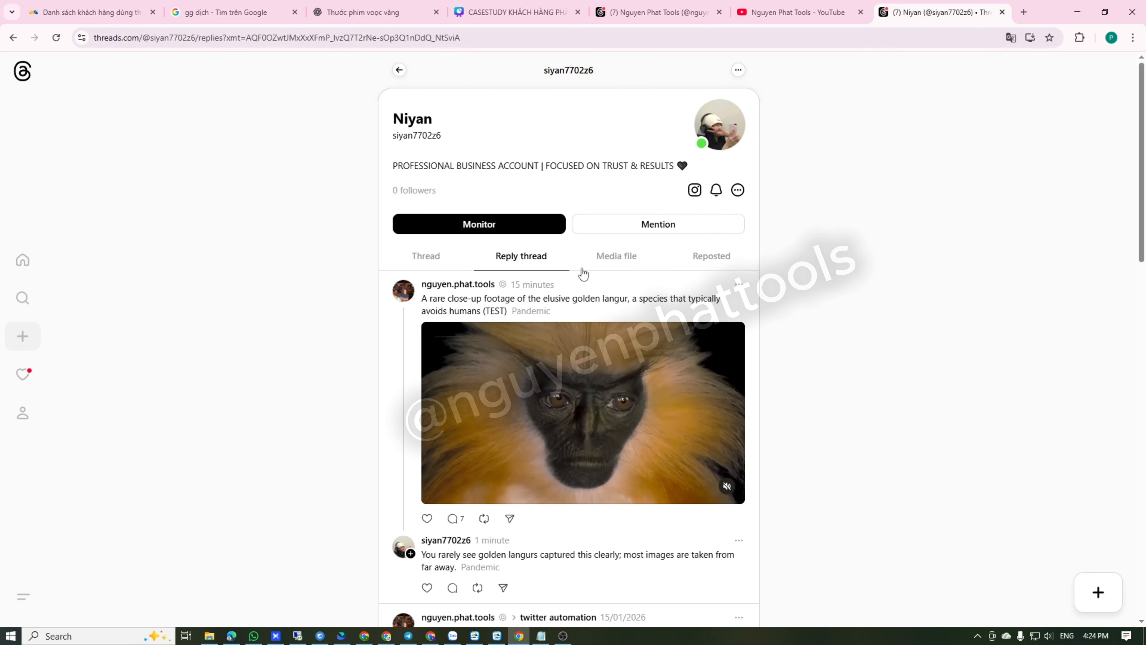
scroll(484, 301, "down", 5)
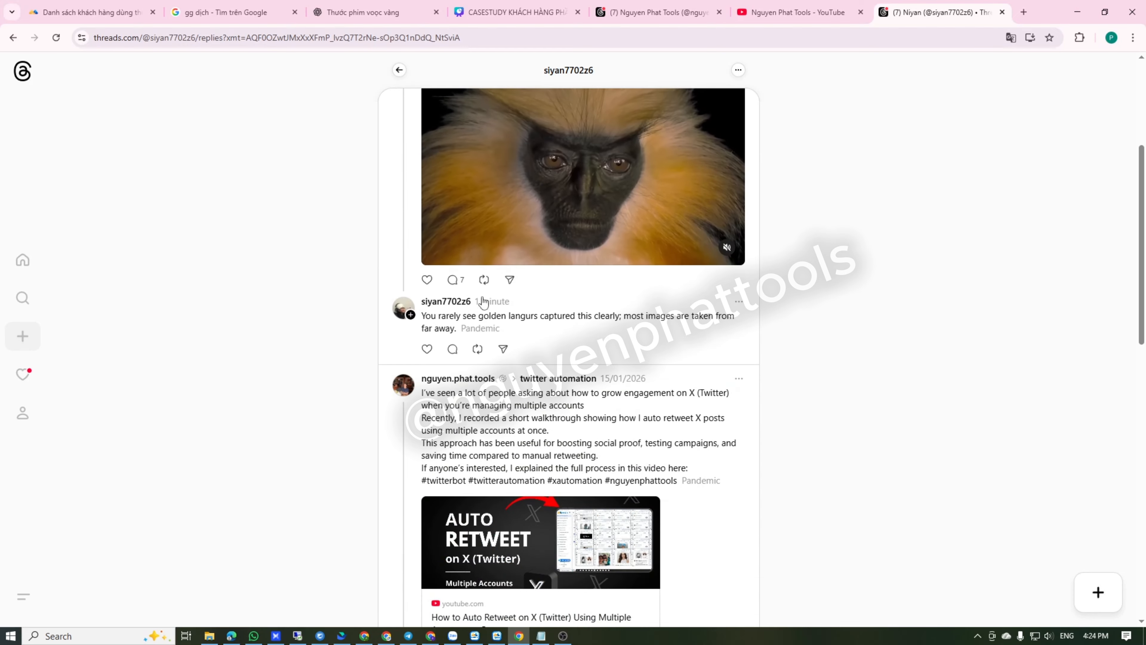
Go back to the post, check the third commenter's profile replies, and return to the post
left_click(398, 70)
left_click(443, 403)
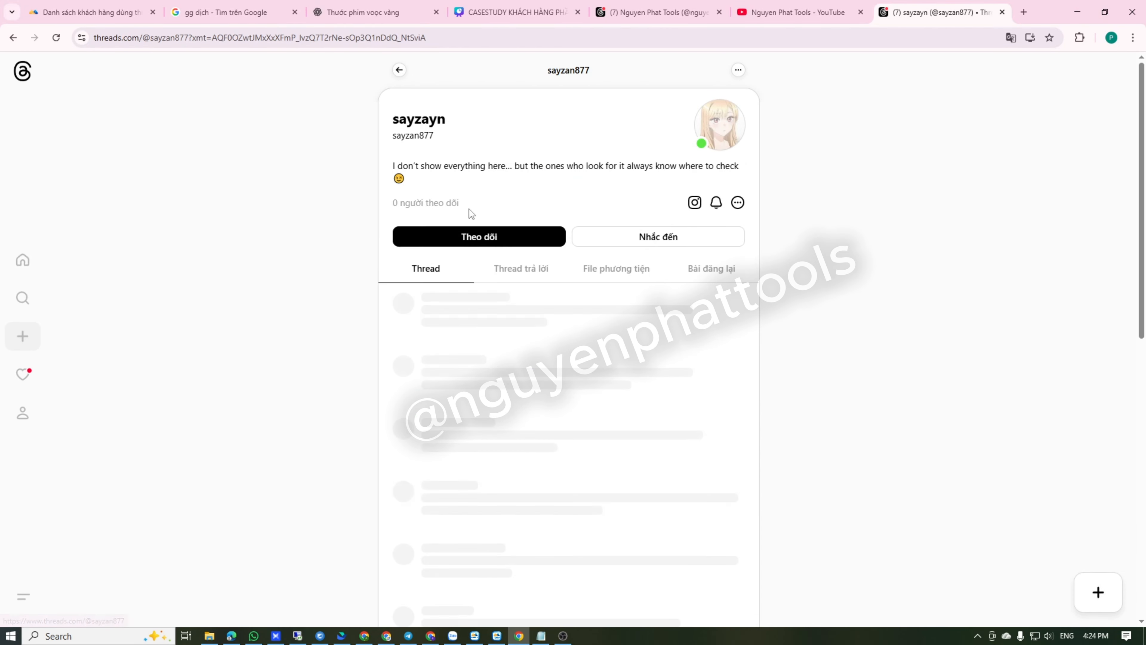
left_click(519, 271)
scroll(480, 337, "down", 3)
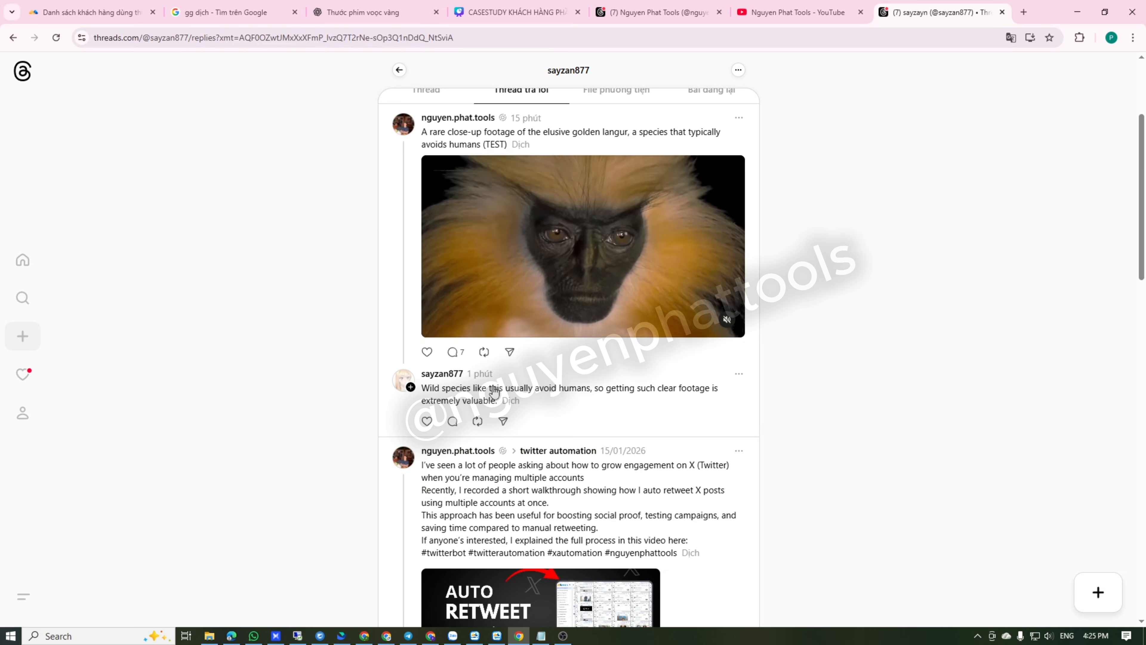
scroll(495, 380, "up", 3)
left_click(400, 72)
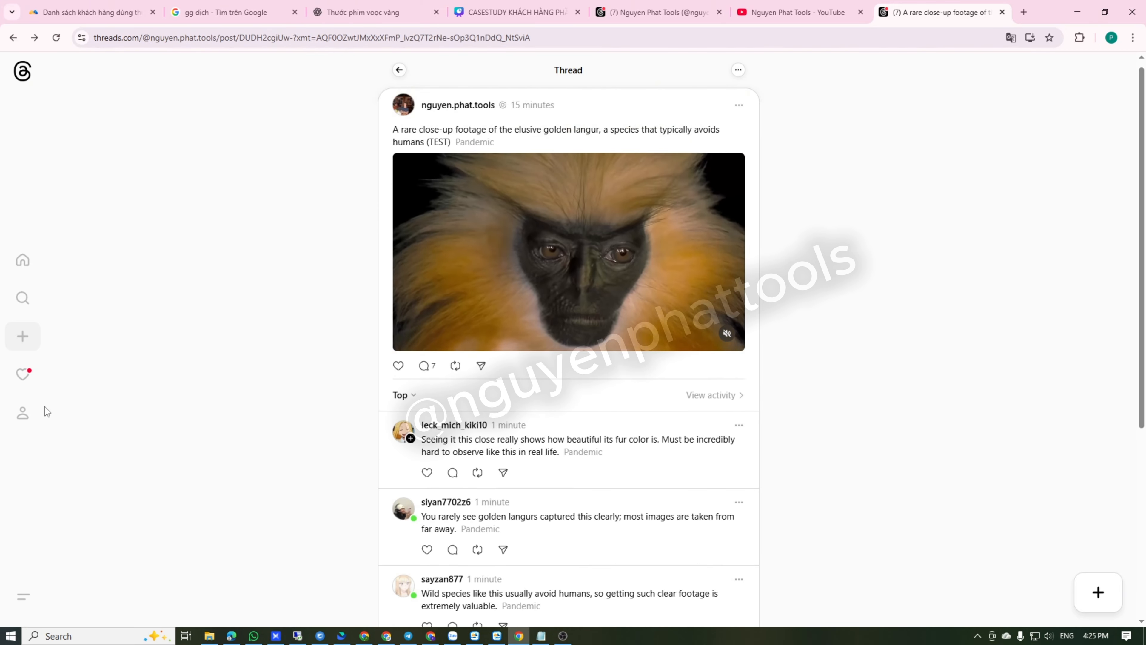
Switch to the post owner's Threads profile tab and find the golden langur post
left_click(698, 6)
scroll(482, 289, "down", 5)
scroll(453, 406, "up", 5)
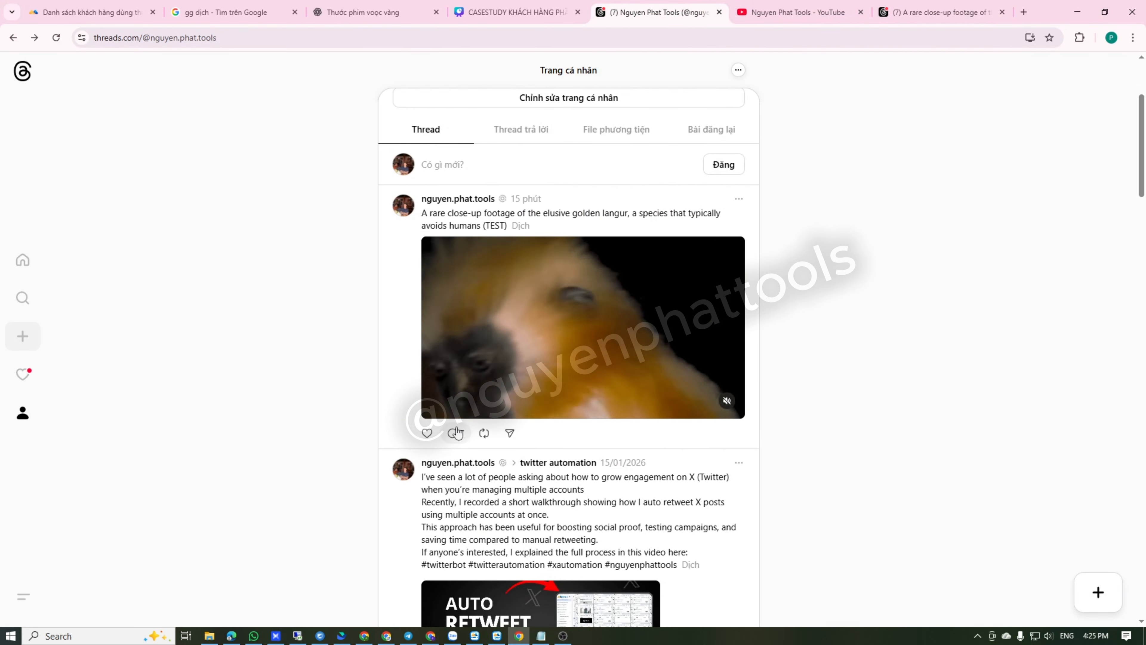
left_click(452, 432)
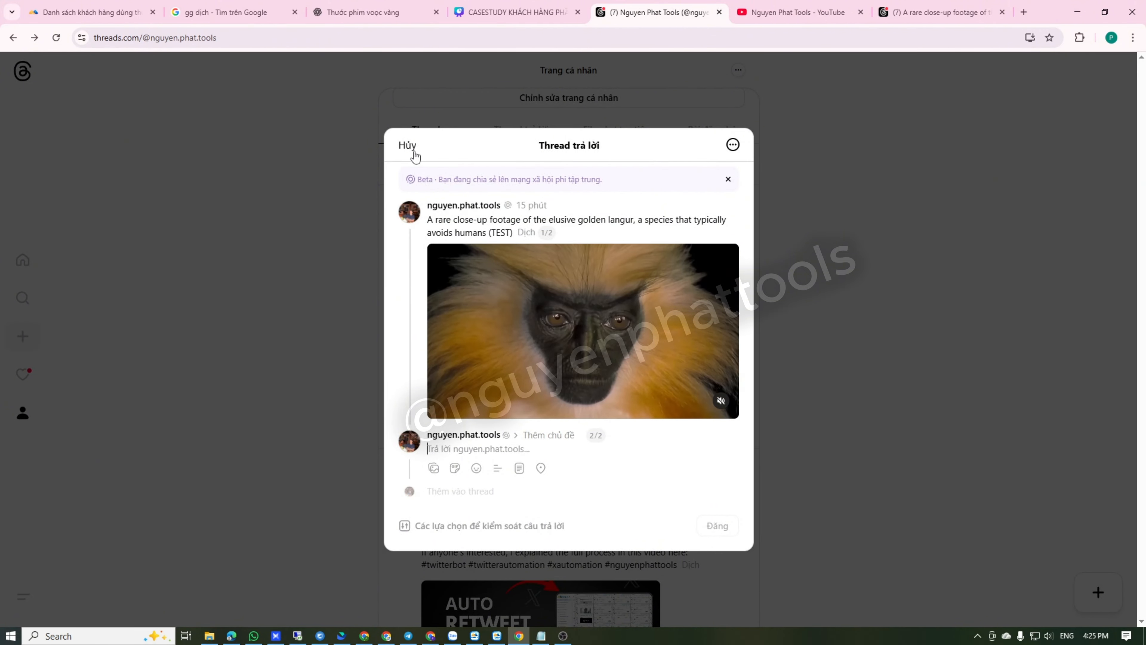
left_click(408, 145)
left_click(525, 291)
left_click(27, 80)
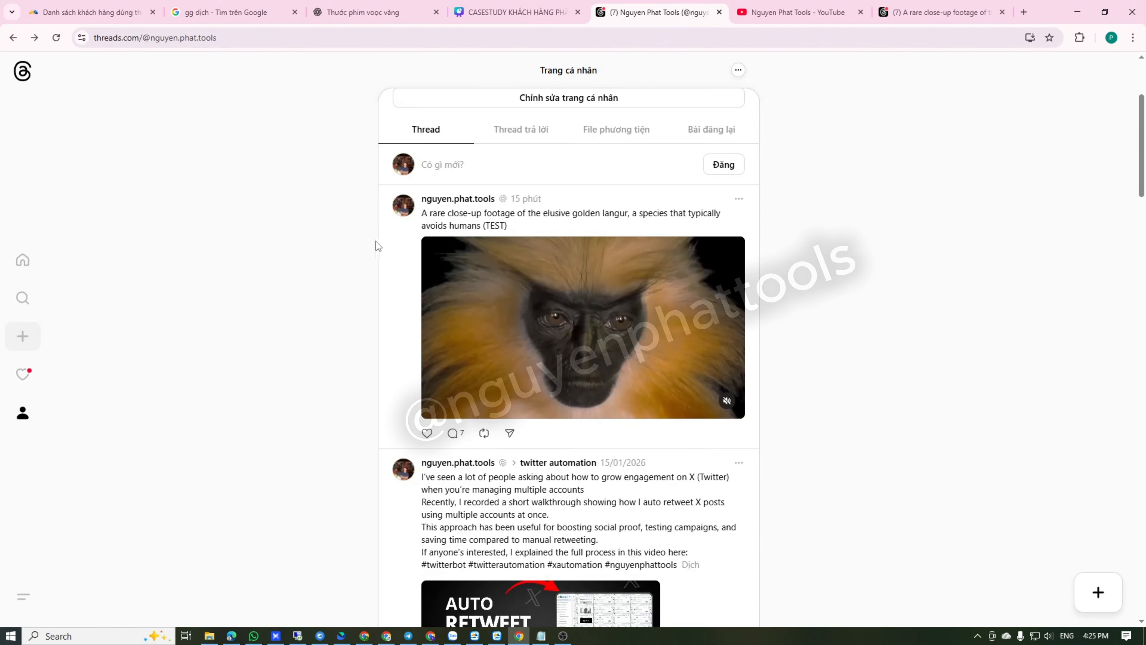
Open the golden langur post from the profile feed and review the comments under it
scroll(693, 213, "down", 5)
scroll(694, 213, "up", 4)
left_click(697, 169)
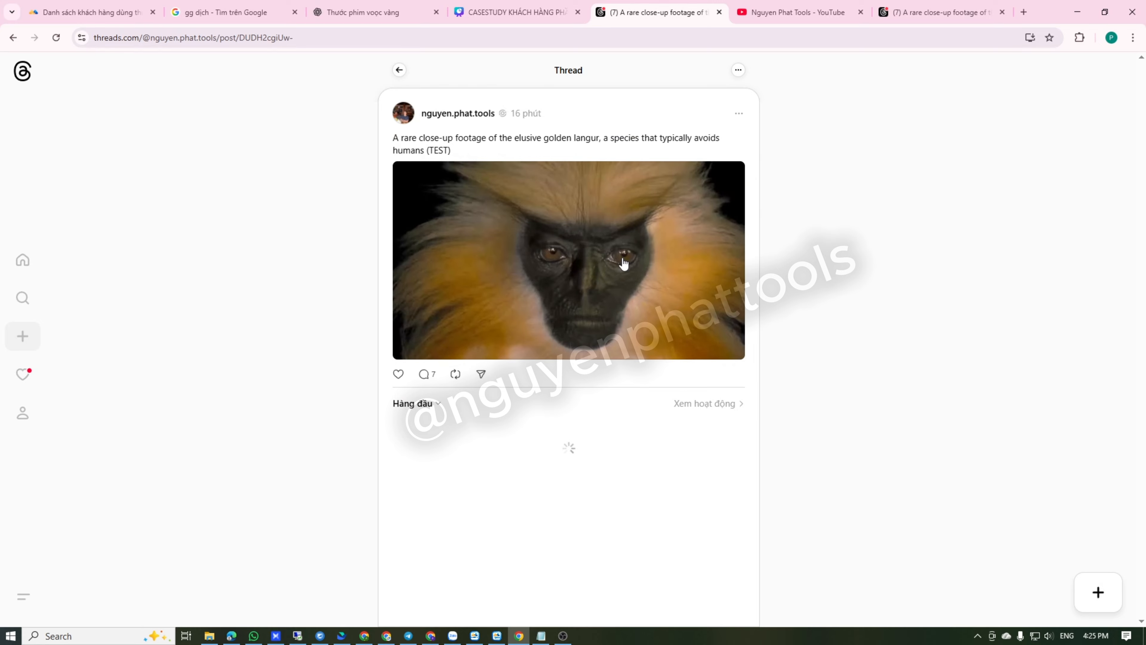
scroll(541, 298, "down", 5)
scroll(537, 325, "down", 2)
scroll(545, 341, "up", 6)
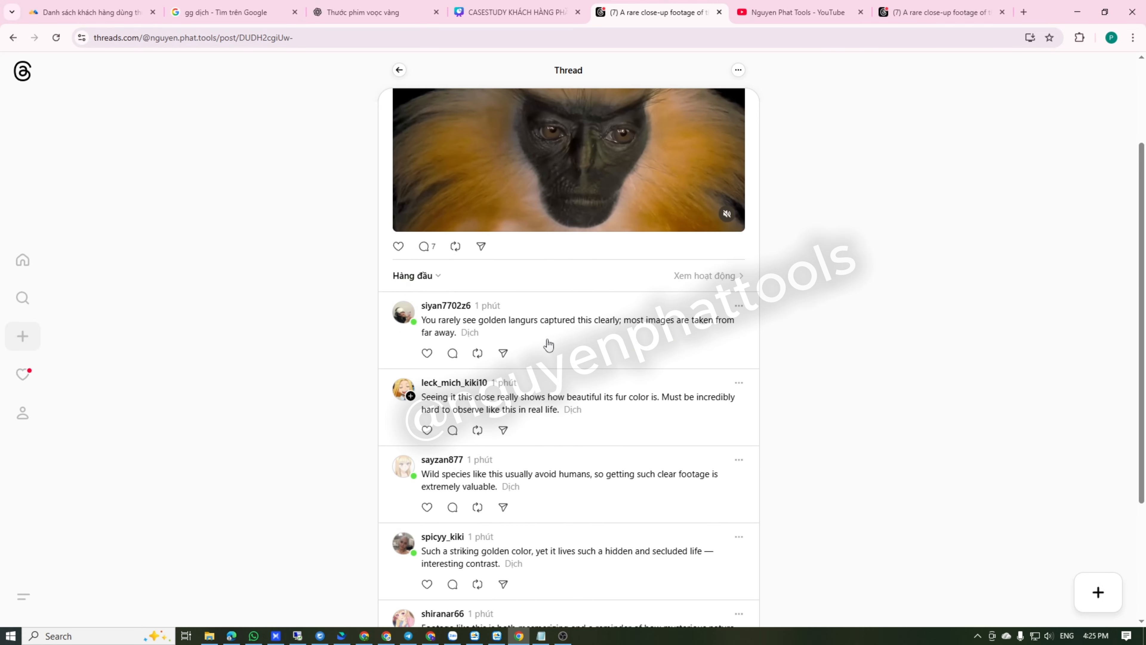
scroll(530, 324, "up", 1)
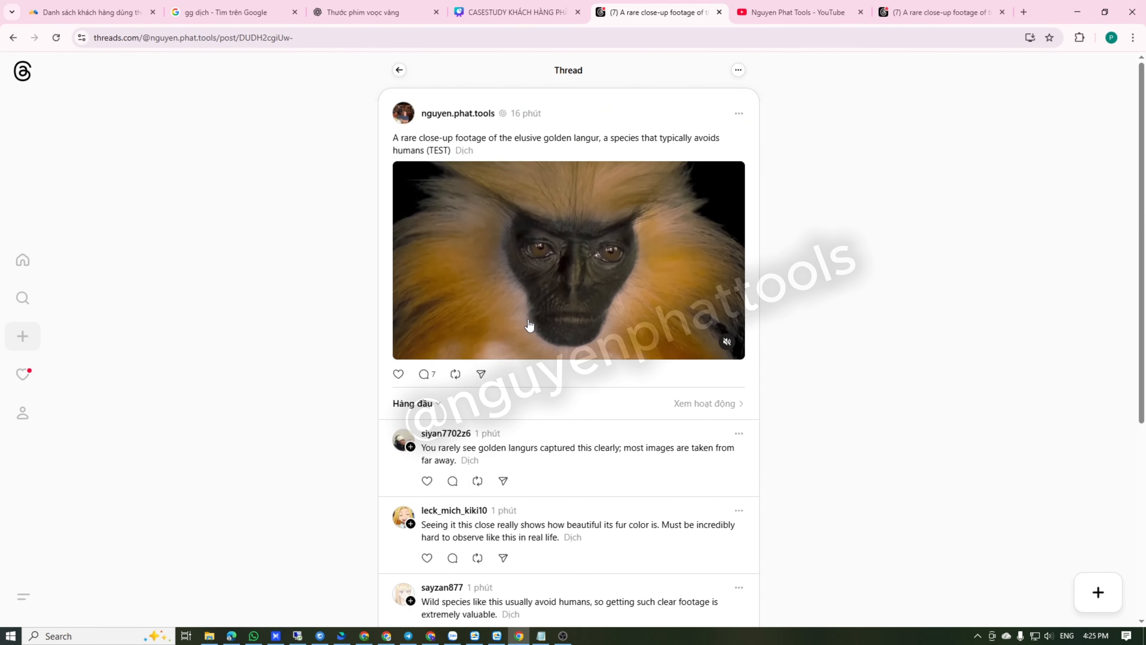